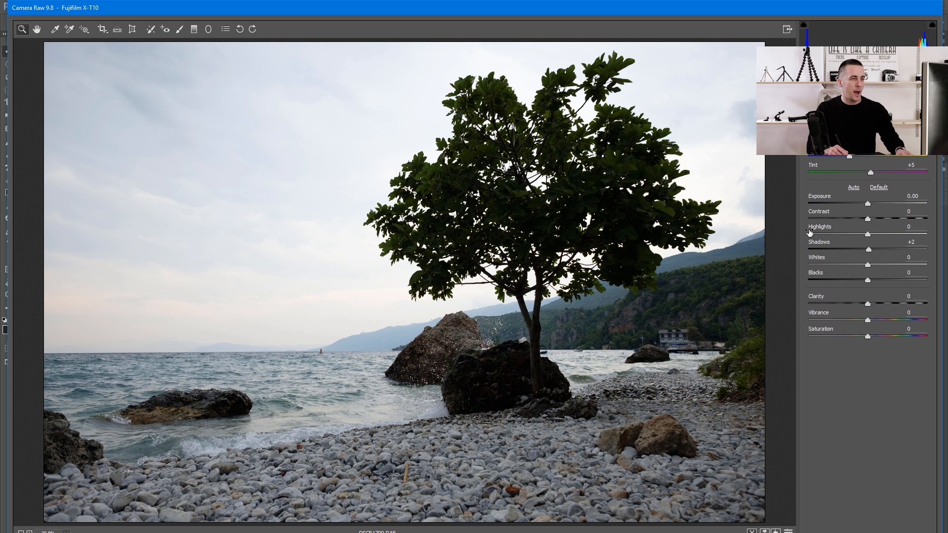
# - Try Highlights -100, Exposure -1.00 and Shadows +89 on the raw photo, and reset the tone settings to their defaults
pyautogui.moveTo(869, 237); pyautogui.dragTo(795, 232)
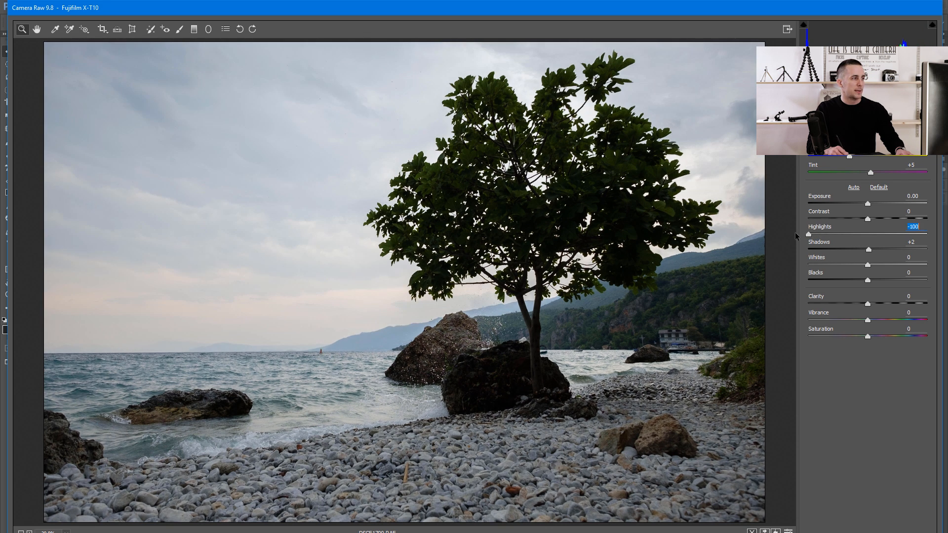
pyautogui.moveTo(870, 202); pyautogui.dragTo(851, 203)
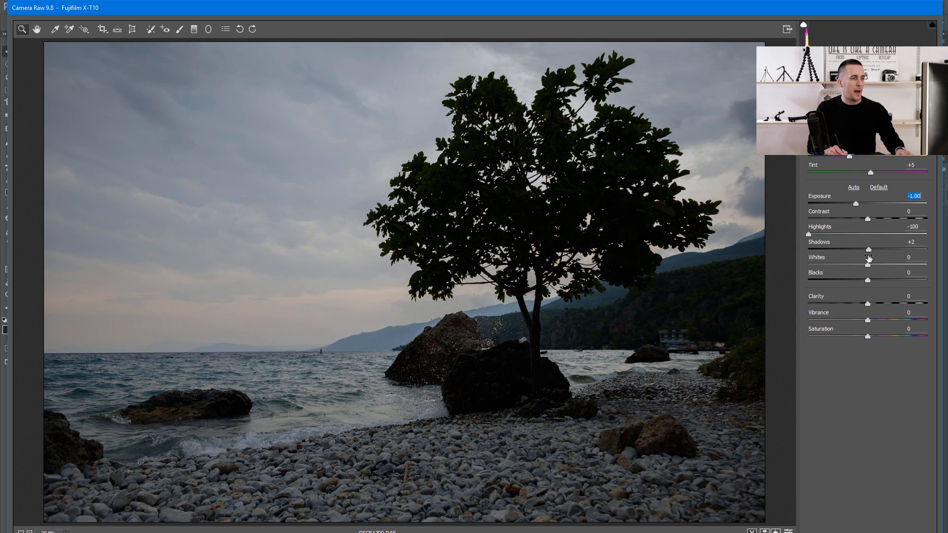
pyautogui.moveTo(869, 250); pyautogui.dragTo(923, 250)
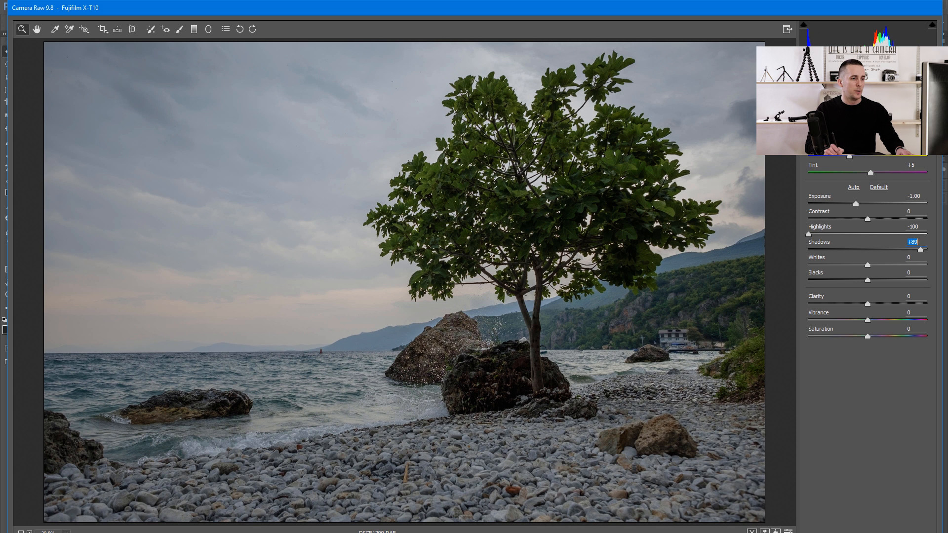
pyautogui.click(879, 187)
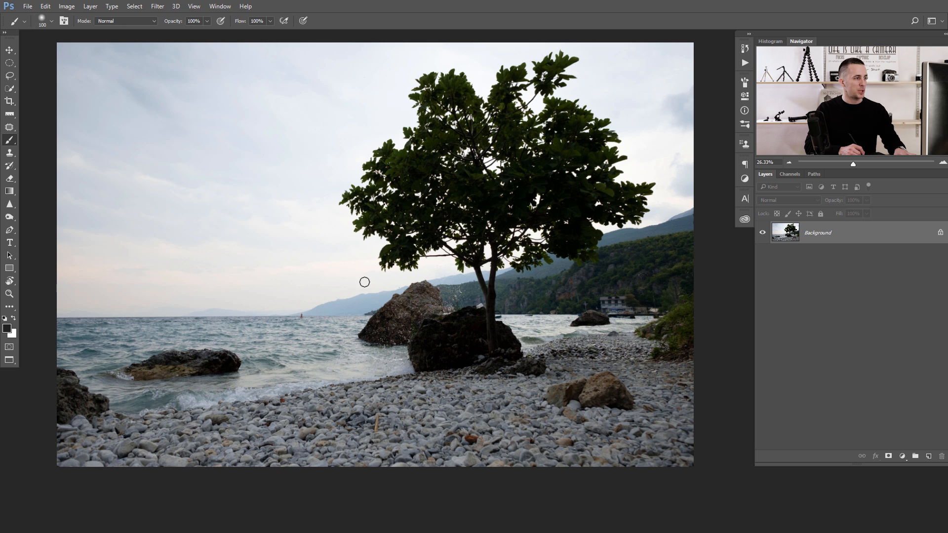
# - Duplicate the Background layer
pyautogui.moveTo(806, 238)
pyautogui.mouseDown()
pyautogui.moveTo(820, 239)
pyautogui.moveTo(799, 236)
pyautogui.mouseUp()
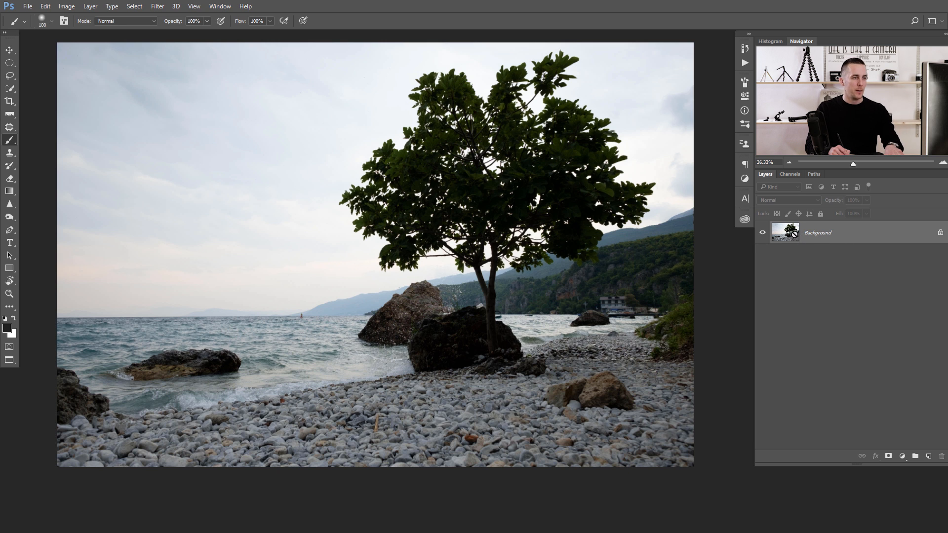
pyautogui.hotkey('ctrl', 'j')
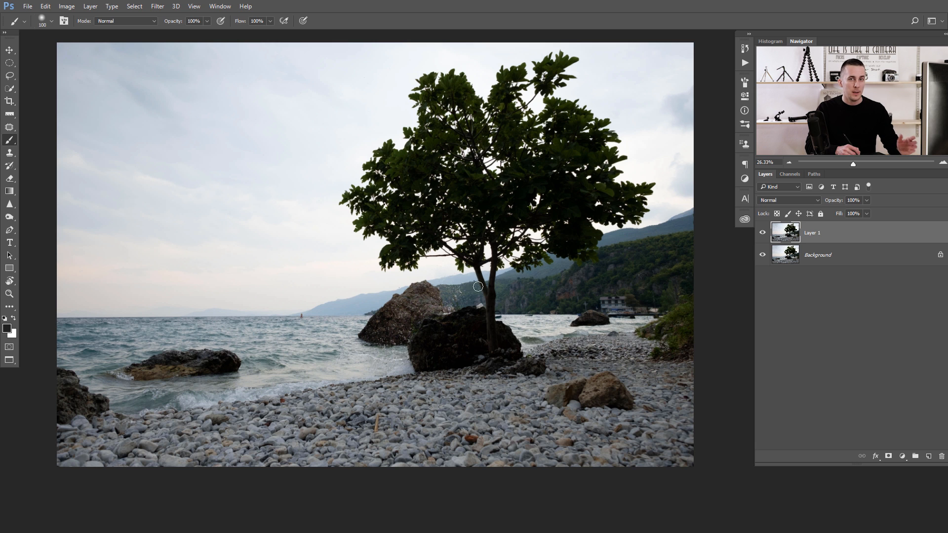
# - Select the bright sky on the duplicate layer with the Magic Wand tool
pyautogui.rightClick(12, 91)
pyautogui.click(45, 100)
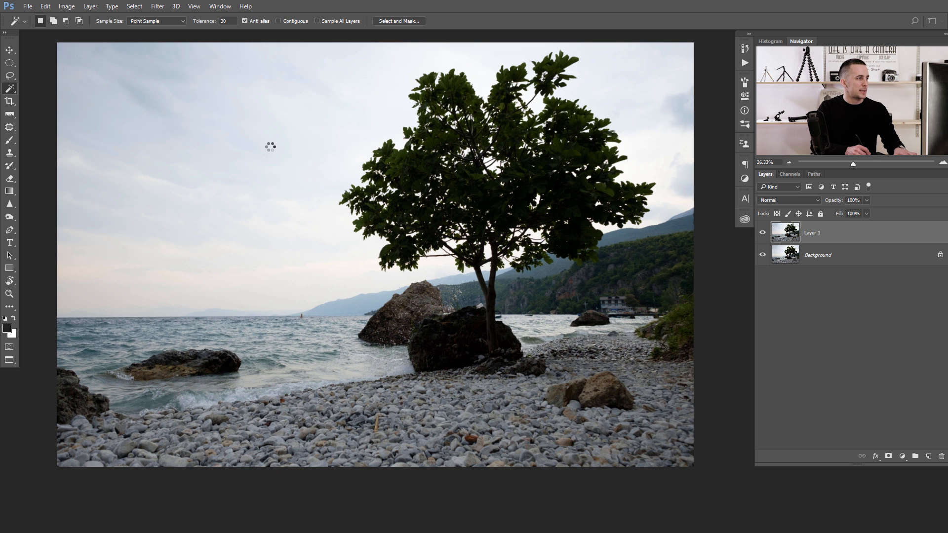
pyautogui.keyDown('shift'); pyautogui.click(103, 70); pyautogui.keyUp('shift')
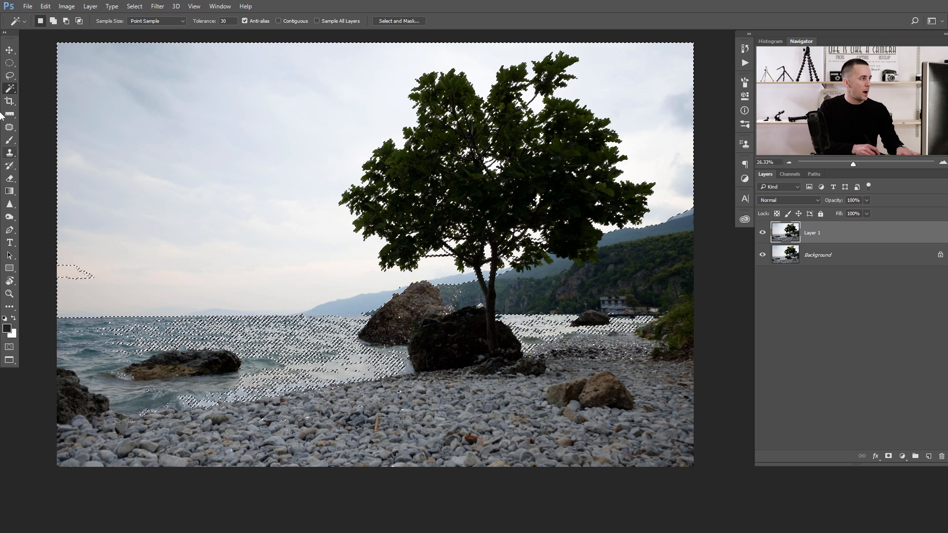
# - Remove the water, rocks and shoreline from the sky selection with the Quick Selection tool, enlarging its brush to 150
pyautogui.rightClick(10, 88)
pyautogui.click(49, 89)
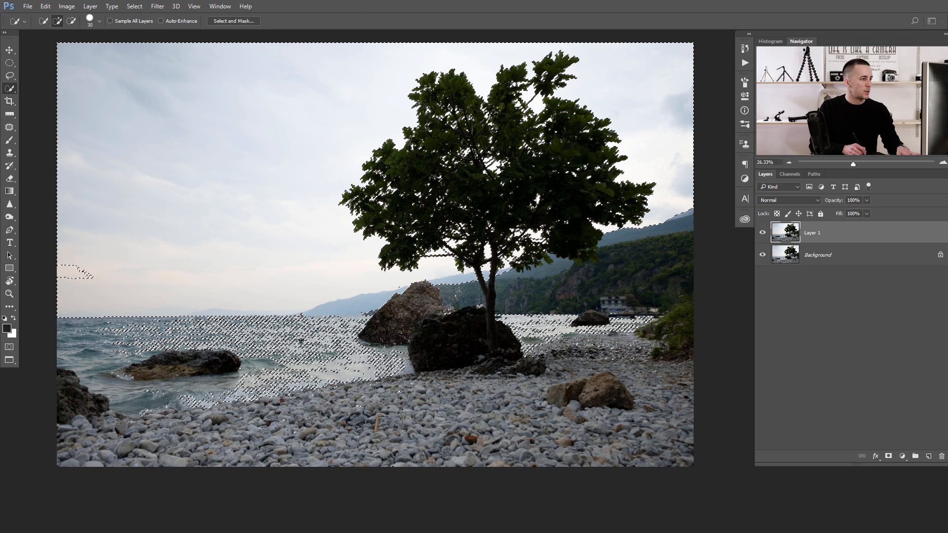
pyautogui.moveTo(301, 340); pyautogui.dragTo(352, 375)
pyautogui.moveTo(219, 397); pyautogui.dragTo(181, 403)
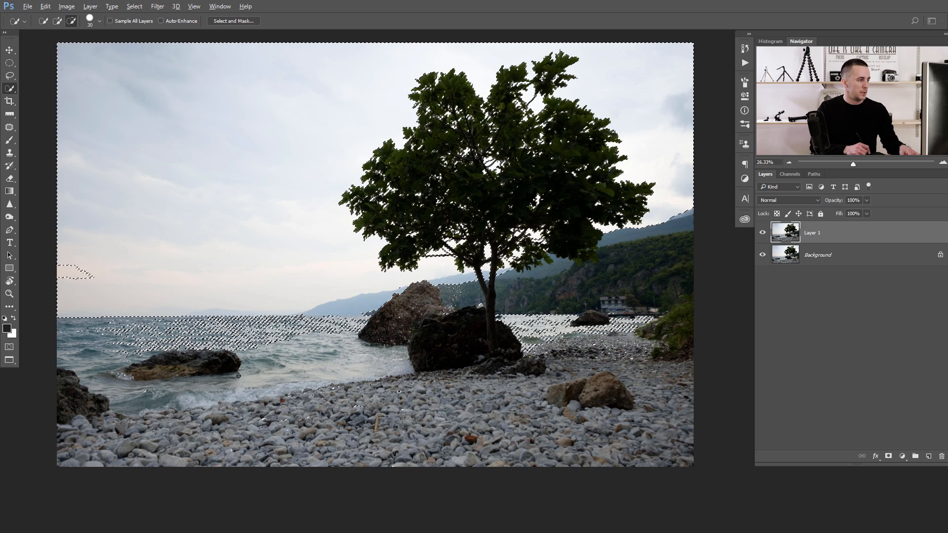
pyautogui.press(']')
pyautogui.press(']')
pyautogui.press(']')
pyautogui.press(']')
pyautogui.press(']')
pyautogui.press(']')
pyautogui.press(']')
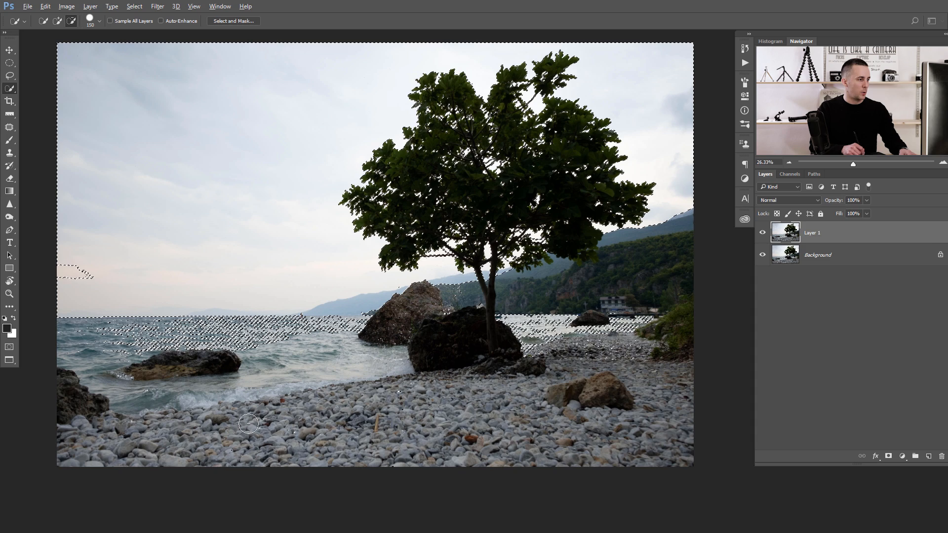
pyautogui.moveTo(461, 359)
pyautogui.mouseDown()
pyautogui.moveTo(610, 336)
pyautogui.moveTo(688, 304)
pyautogui.moveTo(639, 336)
pyautogui.moveTo(524, 310)
pyautogui.moveTo(52, 339)
pyautogui.mouseUp()
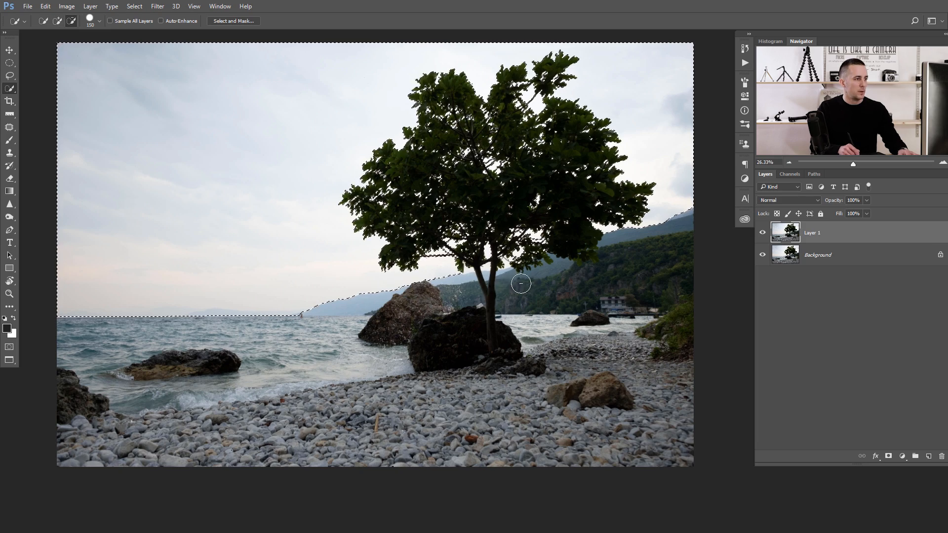
# - Add the strip of sky around the tree trunk above the hills to the selection with a size 15 Quick Selection brush
pyautogui.scroll(8, 477, 269)
pyautogui.press('[')
pyautogui.press('[')
pyautogui.press('[')
pyautogui.press('[')
pyautogui.press('[')
pyautogui.press('[')
pyautogui.press('[')
pyautogui.press('[')
pyautogui.press('[')
pyautogui.press('[')
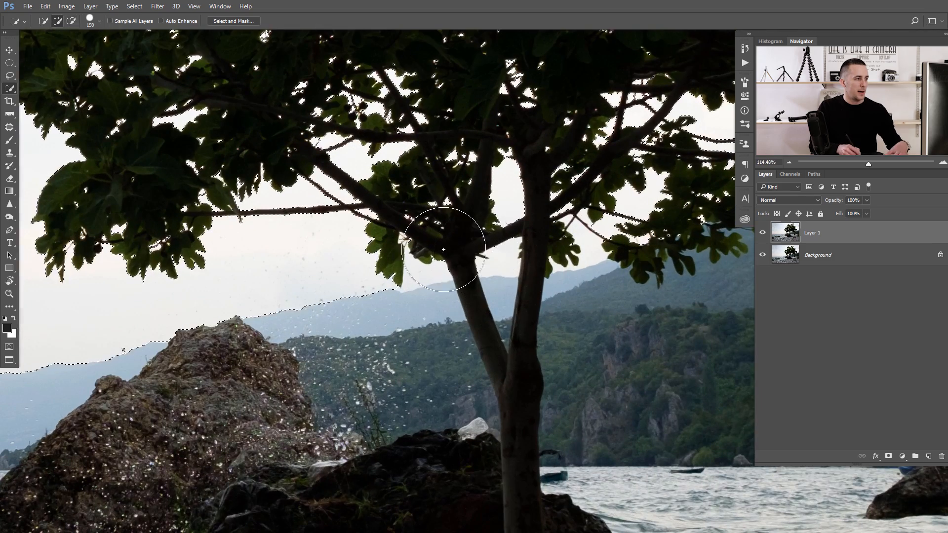
pyautogui.press('[')
pyautogui.press('[')
pyautogui.moveTo(424, 268)
pyautogui.mouseDown()
pyautogui.moveTo(484, 270)
pyautogui.moveTo(540, 250)
pyautogui.moveTo(582, 255)
pyautogui.moveTo(587, 243)
pyautogui.moveTo(590, 251)
pyautogui.moveTo(559, 270)
pyautogui.mouseUp()
pyautogui.scroll(-8, 559, 270)
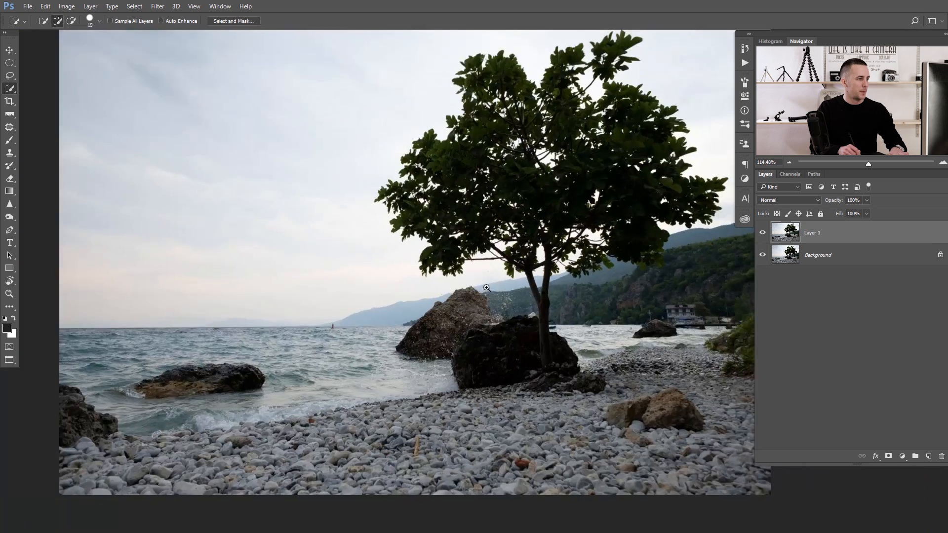
pyautogui.scroll(-2, 508, 279)
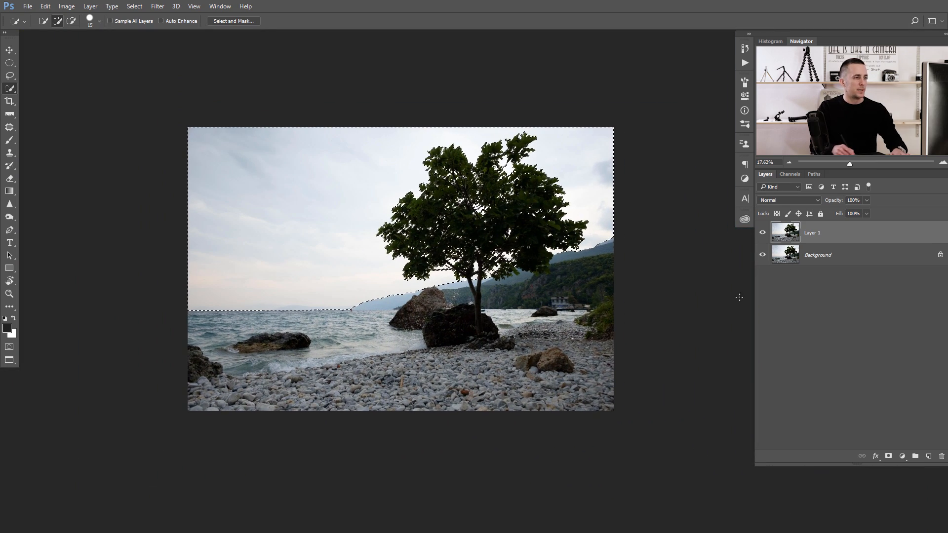
# - Add a Curves adjustment masked to the selected sky and darken it with a point at input 184, output 83
pyautogui.click(903, 457)
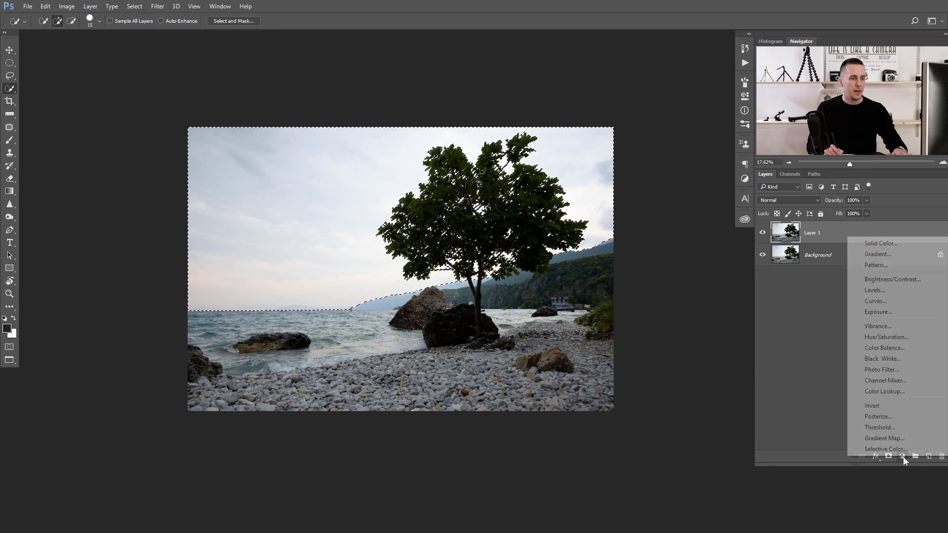
pyautogui.click(884, 302)
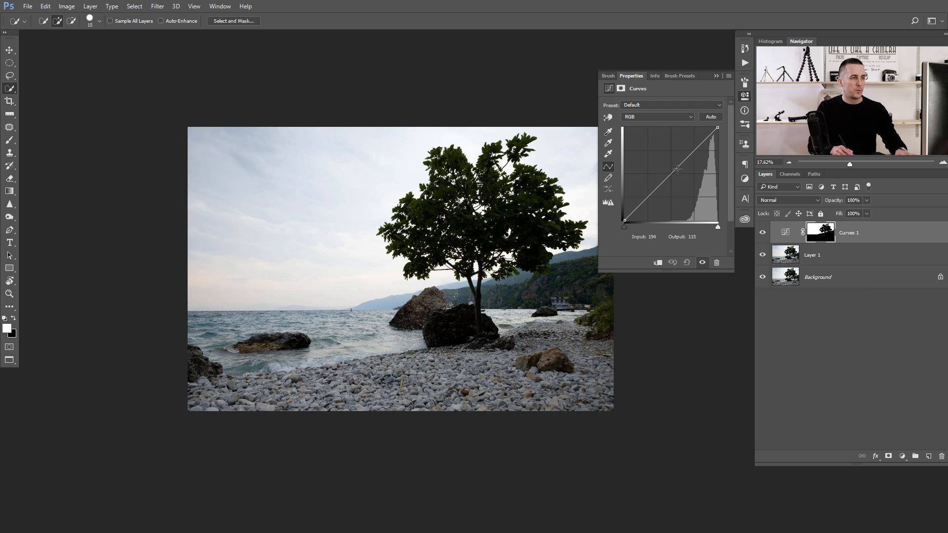
pyautogui.scroll(2, 441, 242)
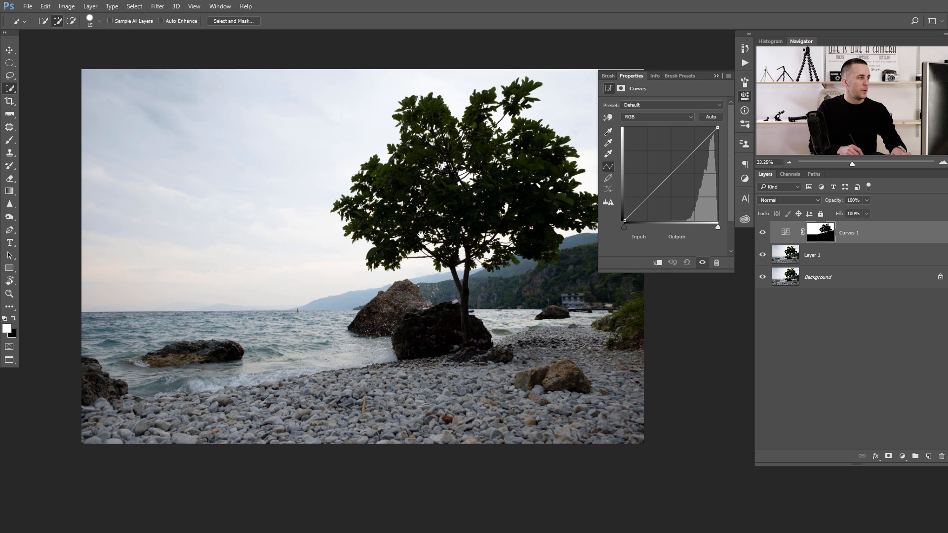
pyautogui.moveTo(428, 232); pyautogui.dragTo(444, 229)
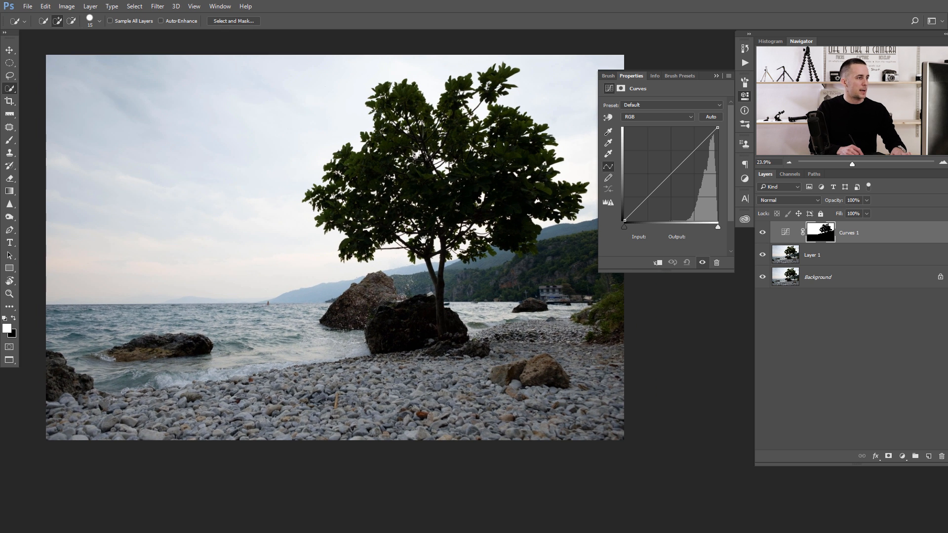
pyautogui.moveTo(673, 175); pyautogui.dragTo(691, 194)
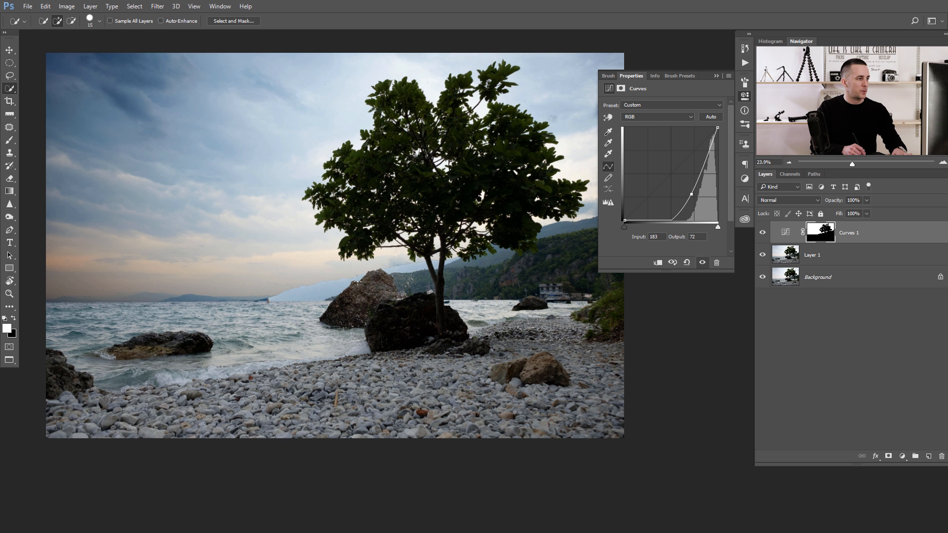
pyautogui.moveTo(692, 193); pyautogui.dragTo(692, 190)
# - On Layer 1, select the pale distant hills on both sides of the large rock with Quick Selection, leaving out the water and rock
pyautogui.moveTo(305, 302); pyautogui.dragTo(426, 280)
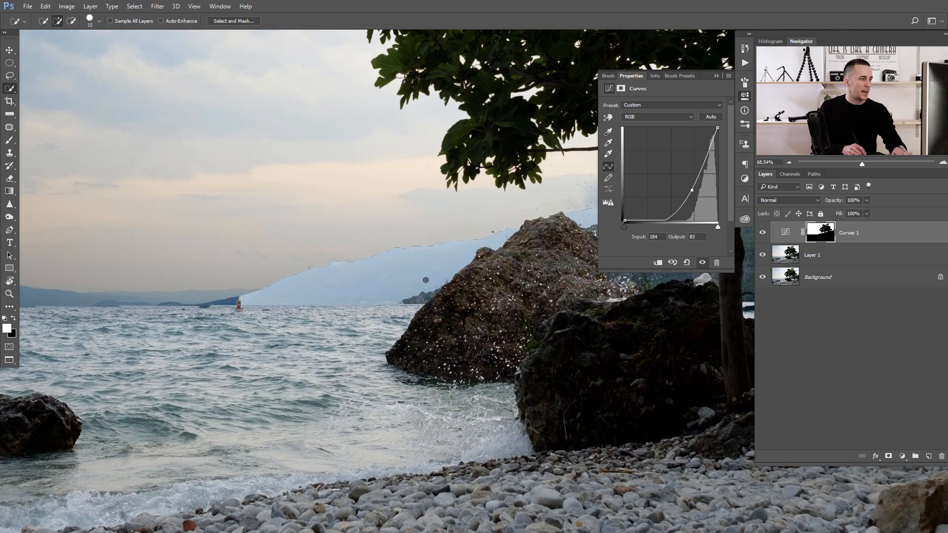
pyautogui.click(821, 232)
pyautogui.click(794, 257)
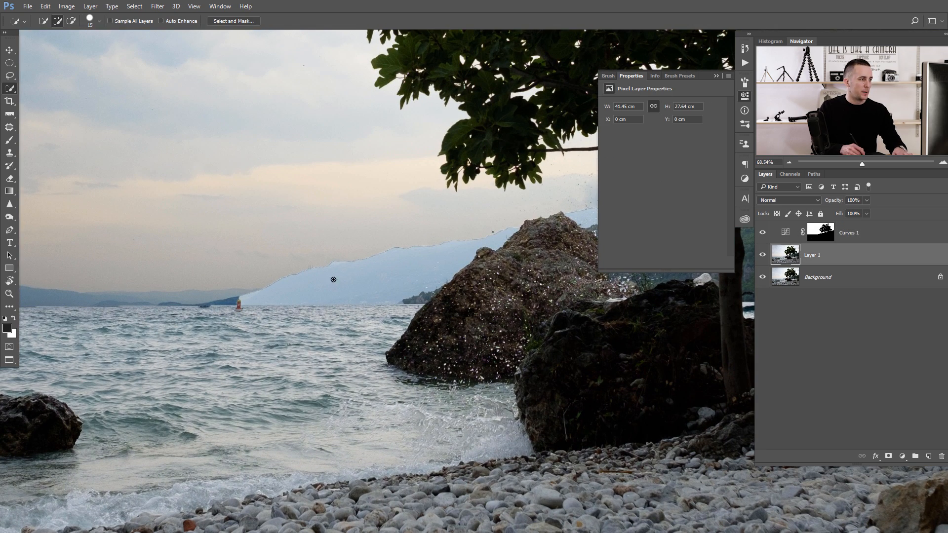
pyautogui.moveTo(280, 299); pyautogui.dragTo(324, 284)
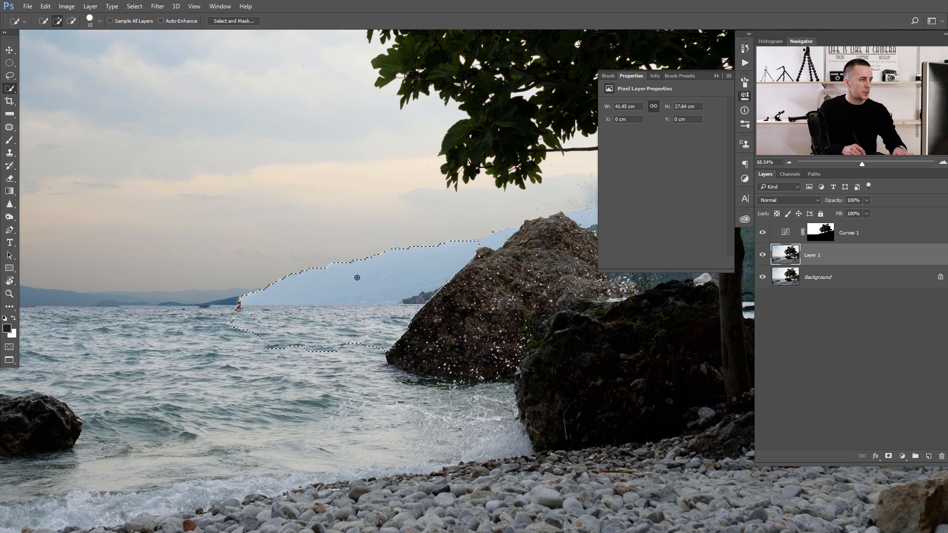
pyautogui.moveTo(437, 271); pyautogui.dragTo(386, 289)
pyautogui.moveTo(187, 326)
pyautogui.mouseDown()
pyautogui.moveTo(257, 364)
pyautogui.moveTo(321, 365)
pyautogui.moveTo(287, 342)
pyautogui.moveTo(347, 339)
pyautogui.moveTo(323, 363)
pyautogui.moveTo(199, 352)
pyautogui.mouseUp()
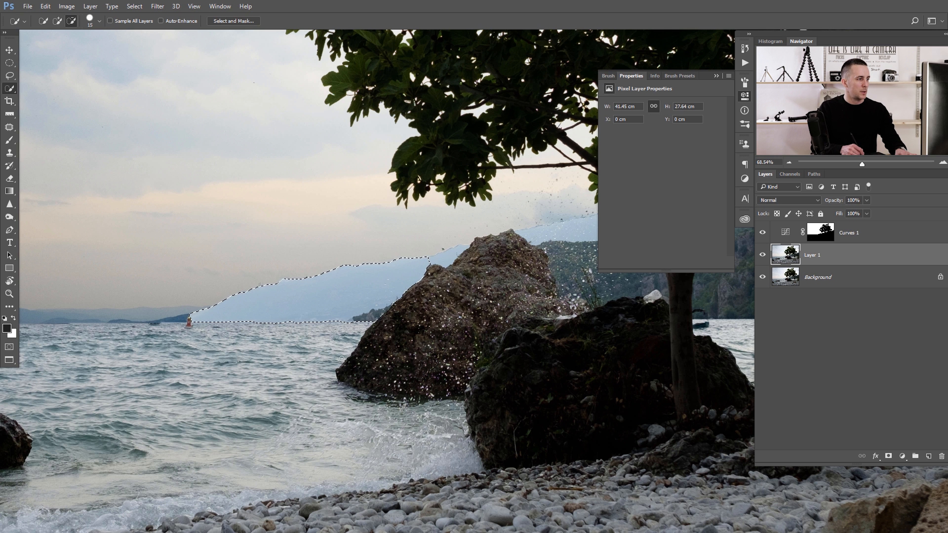
pyautogui.moveTo(456, 295); pyautogui.dragTo(348, 326)
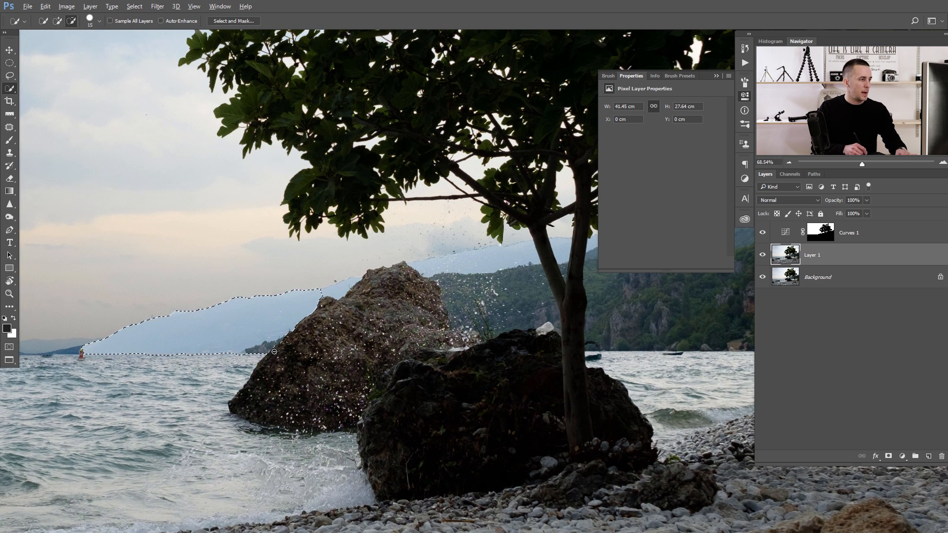
pyautogui.moveTo(270, 348); pyautogui.dragTo(257, 351)
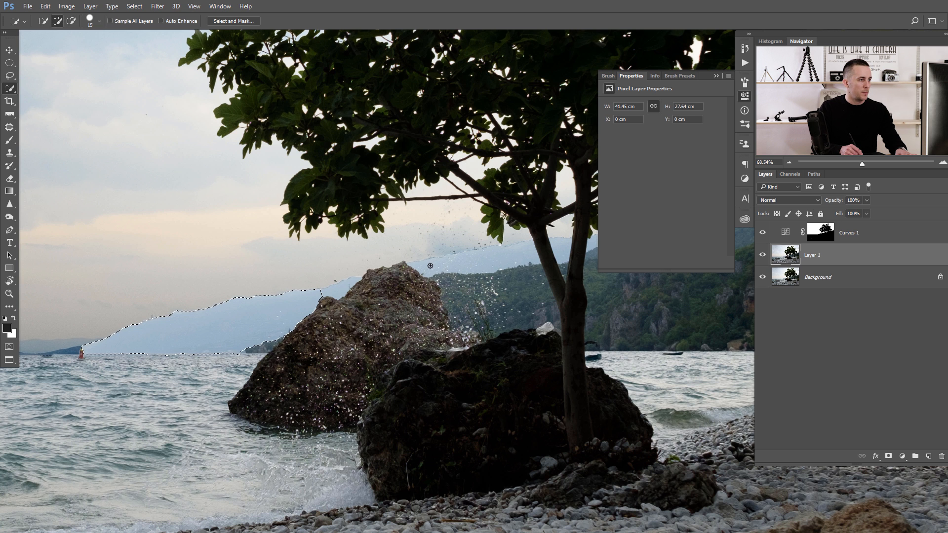
pyautogui.moveTo(451, 264)
pyautogui.mouseDown()
pyautogui.moveTo(523, 257)
pyautogui.moveTo(434, 264)
pyautogui.mouseUp()
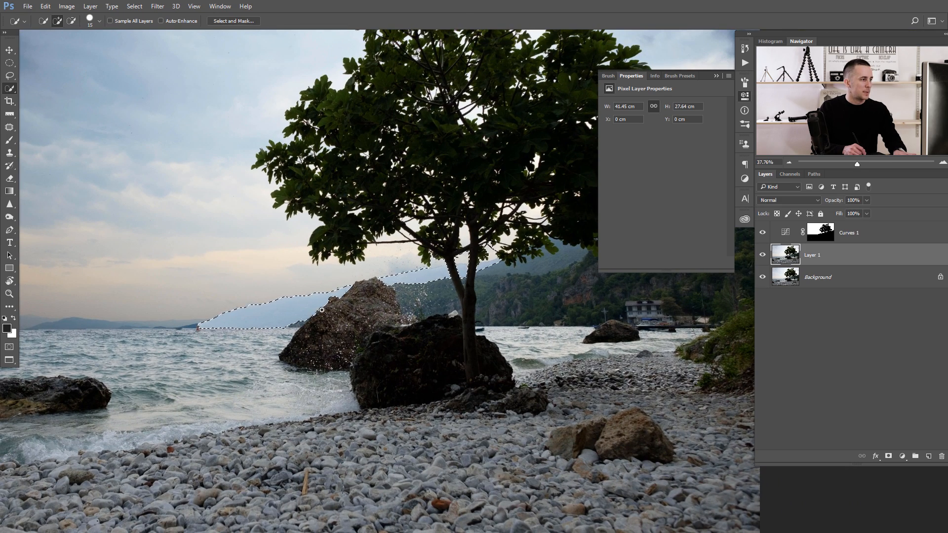
# - Fill the selected hills with white on the Curves layer mask and clear the selection
pyautogui.scroll(-3, 322, 309)
pyautogui.click(818, 239)
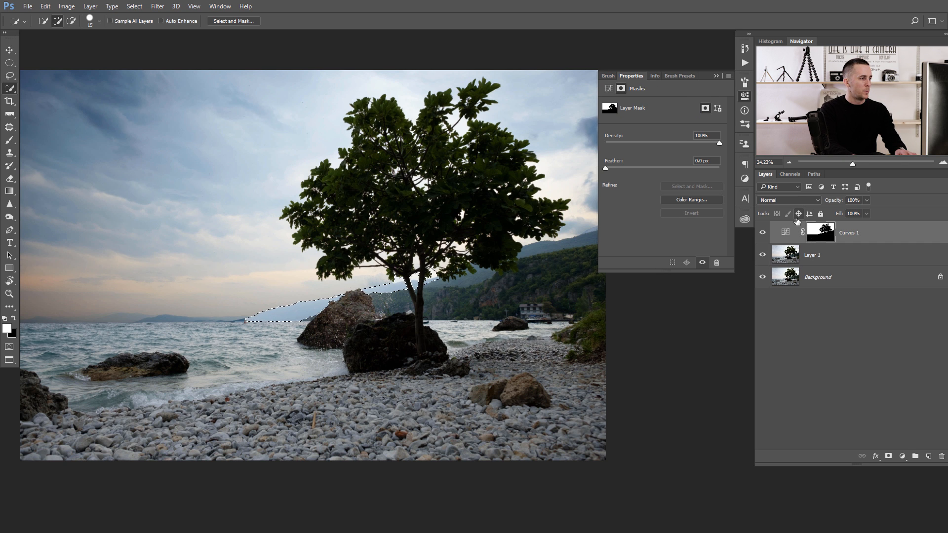
pyautogui.hotkey('alt', 'BackSpace')
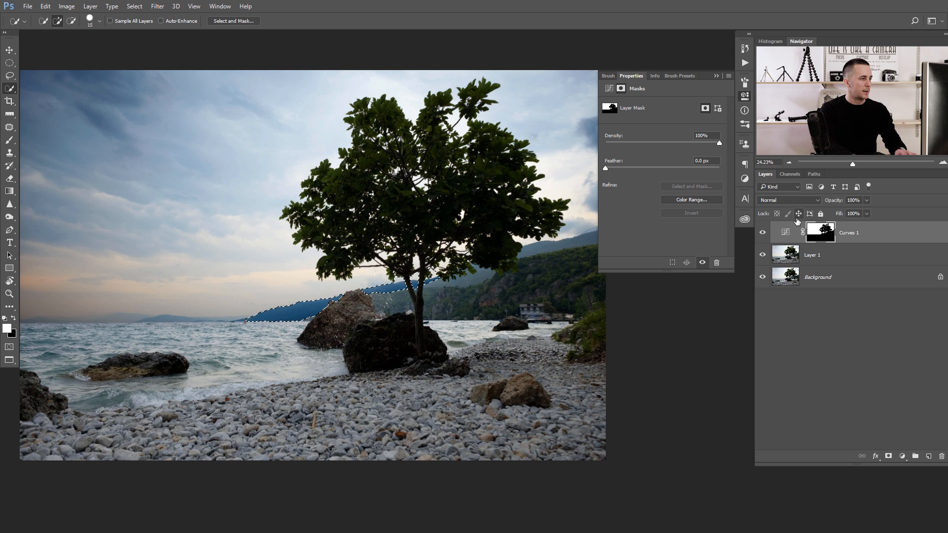
pyautogui.hotkey('ctrl', 'd')
pyautogui.moveTo(278, 316); pyautogui.dragTo(315, 296)
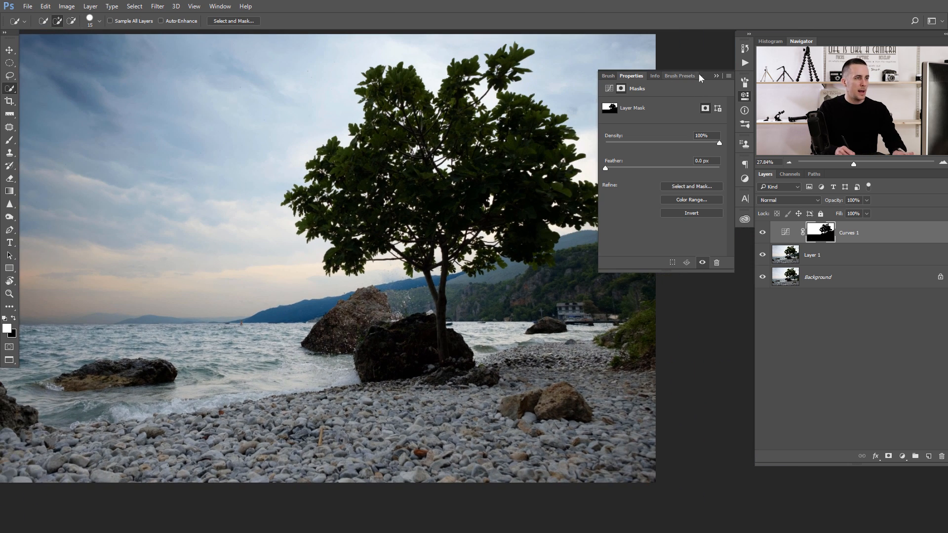
pyautogui.click(717, 76)
pyautogui.moveTo(363, 245); pyautogui.dragTo(396, 230)
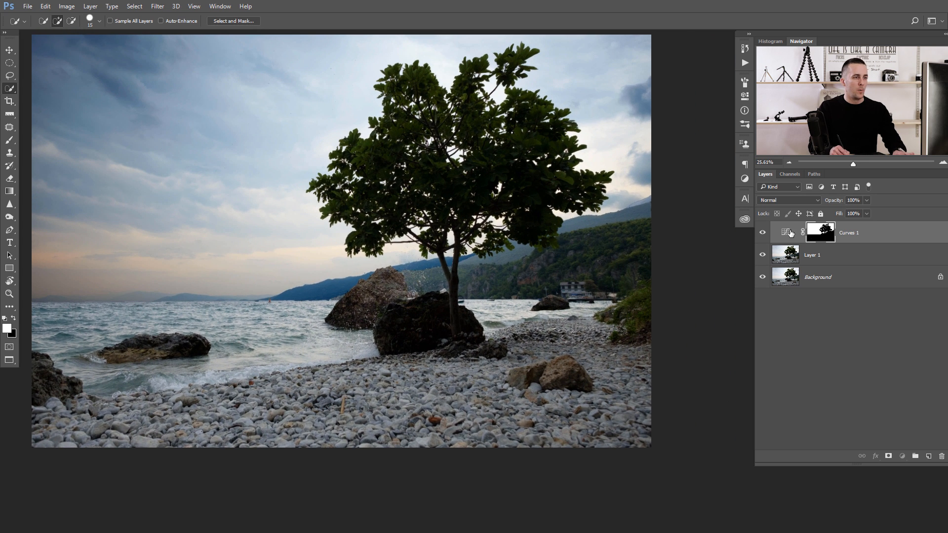
# - Reopen the Curves adjustment and fine-tune the curve point that darkens the sky and distant hills
pyautogui.doubleClick(791, 233)
pyautogui.moveTo(690, 190)
pyautogui.mouseDown()
pyautogui.moveTo(688, 179)
pyautogui.moveTo(691, 189)
pyautogui.mouseUp()
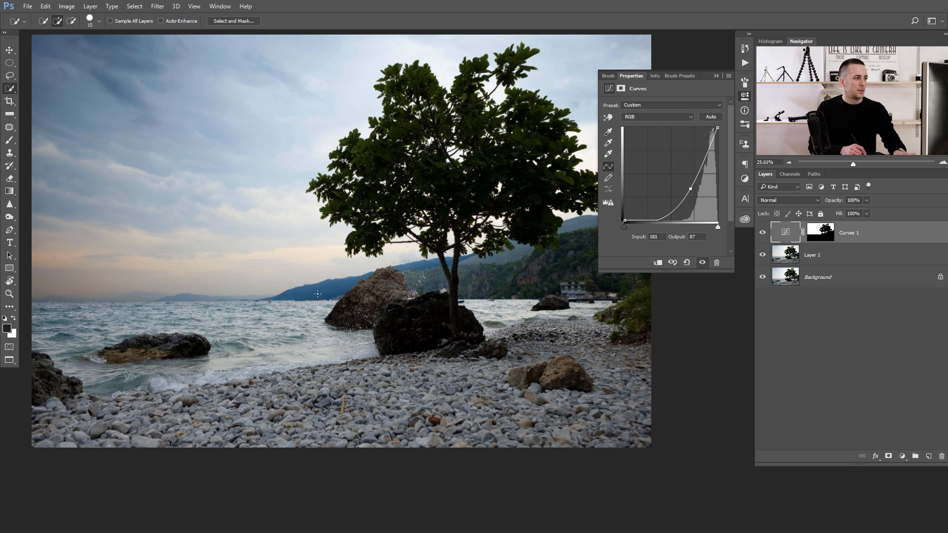
pyautogui.moveTo(690, 189); pyautogui.dragTo(692, 189)
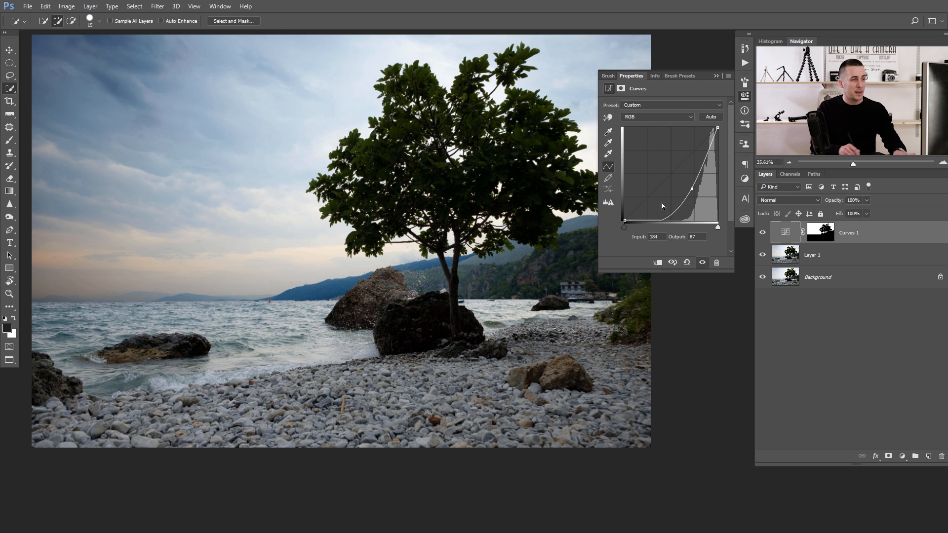
pyautogui.moveTo(694, 188); pyautogui.dragTo(690, 188)
# - Delete the Curves adjustment layer
pyautogui.scroll(-2, 447, 243)
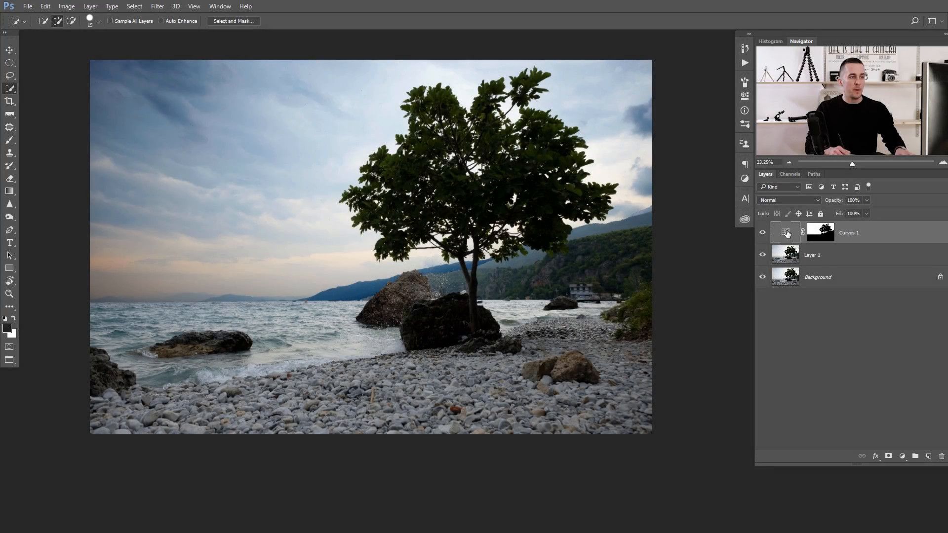
pyautogui.moveTo(926, 237); pyautogui.dragTo(942, 458)
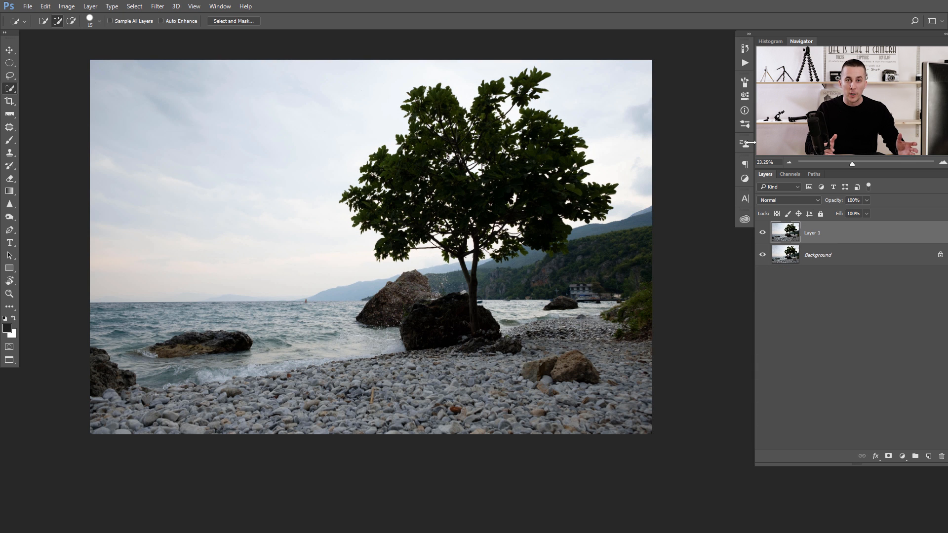
# - Load the composite RGB channel's luminosity as a selection, save it as a new alpha channel, and clear the selection
pyautogui.click(789, 175)
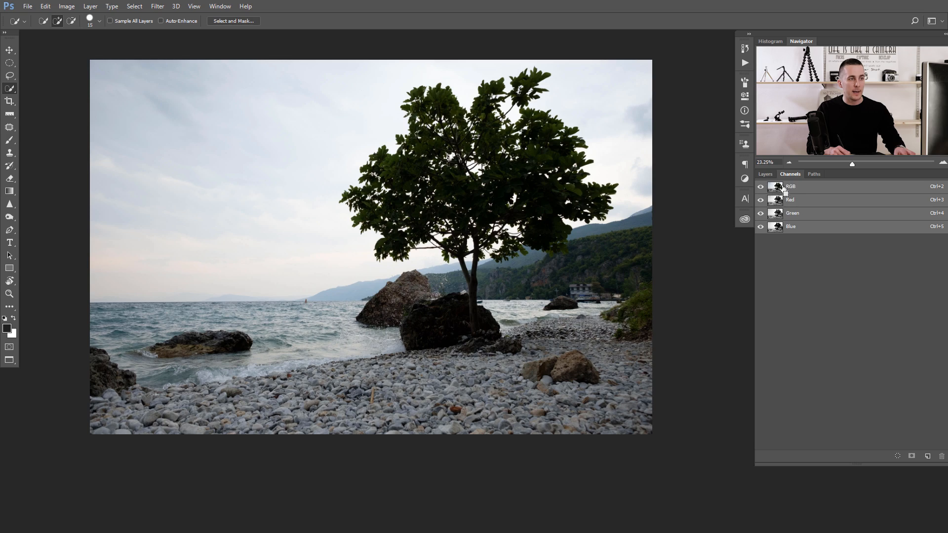
pyautogui.keyDown('ctrl'); pyautogui.click(779, 204); pyautogui.keyUp('ctrl')
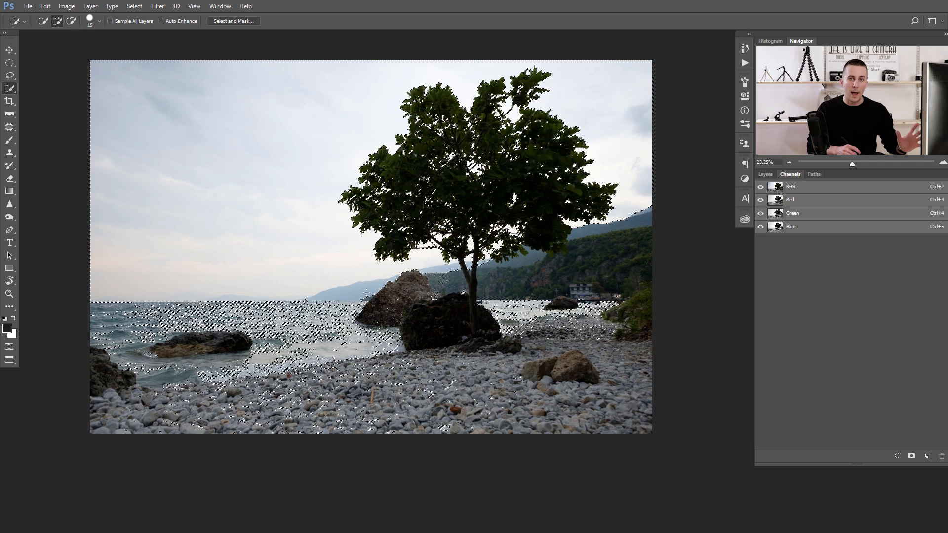
pyautogui.click(911, 456)
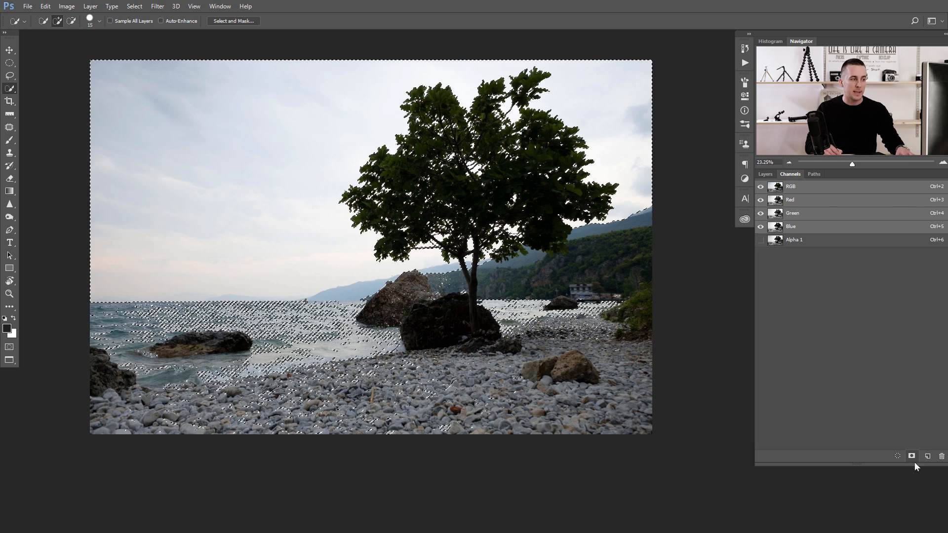
pyautogui.hotkey('ctrl', 'd')
pyautogui.click(780, 247)
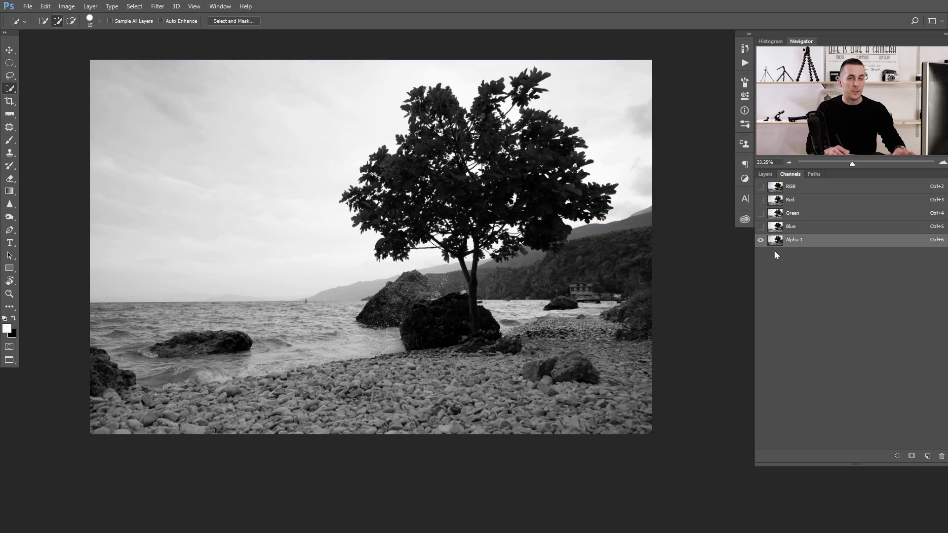
# - Rename the new alpha channel "Lights 1"
pyautogui.doubleClick(796, 244)
pyautogui.write('Light')
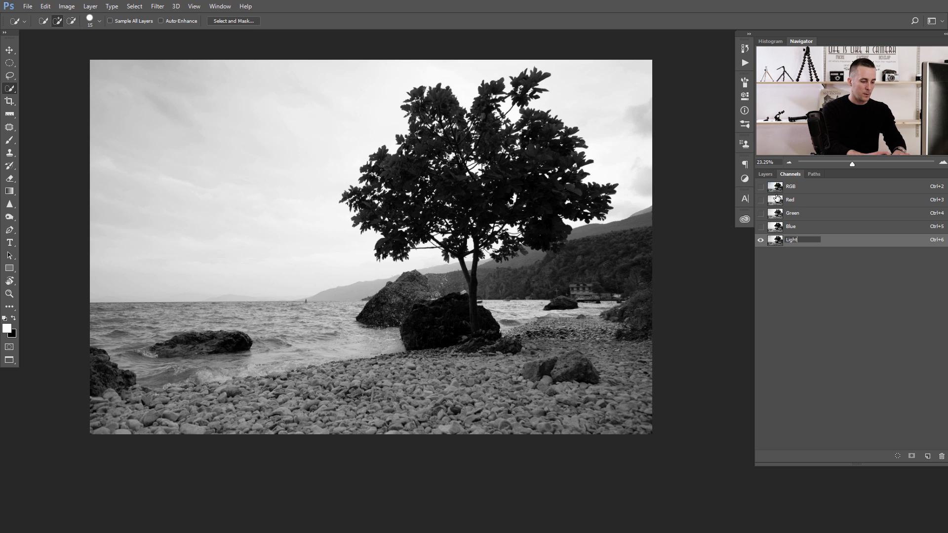
pyautogui.write('s 1')
pyautogui.press('Return')
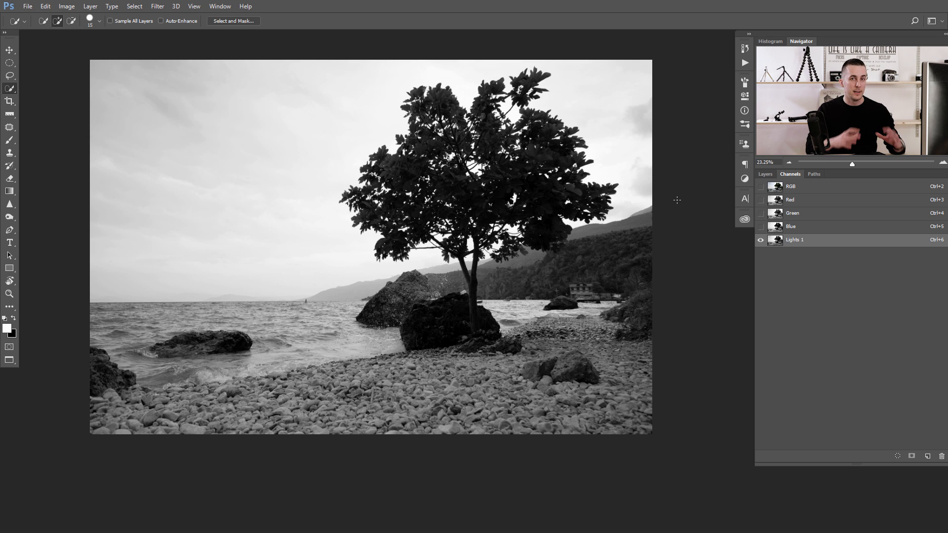
# - Intersect the Lights 1 selection with itself, save the result as a second alpha channel, and deselect
pyautogui.keyDown('ctrl'); pyautogui.click(782, 241); pyautogui.keyUp('ctrl')
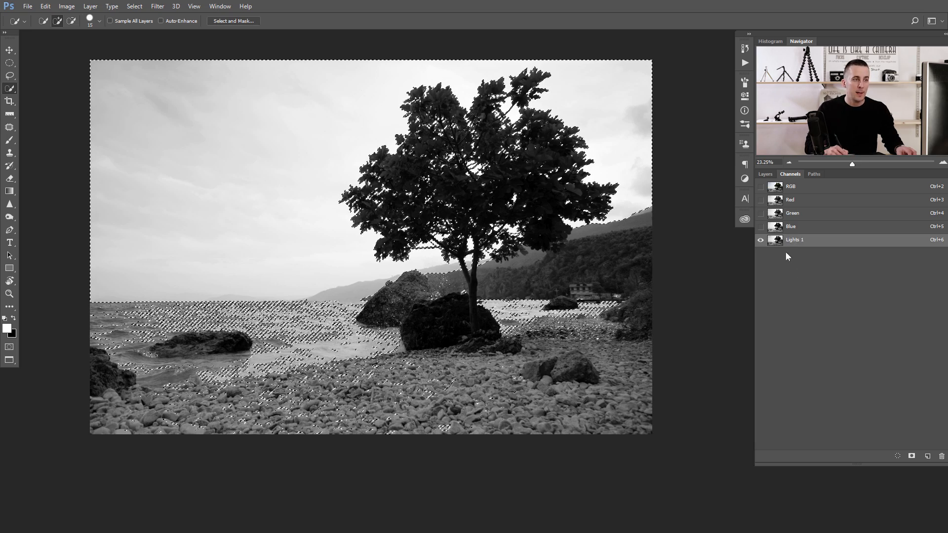
pyautogui.keyDown('ctrl'); pyautogui.click(776, 241); pyautogui.keyUp('ctrl')
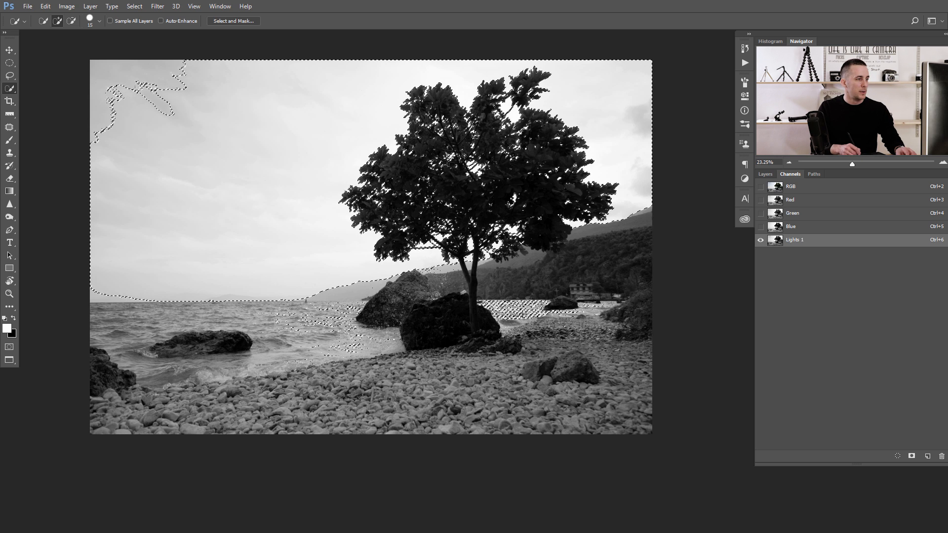
pyautogui.click(912, 457)
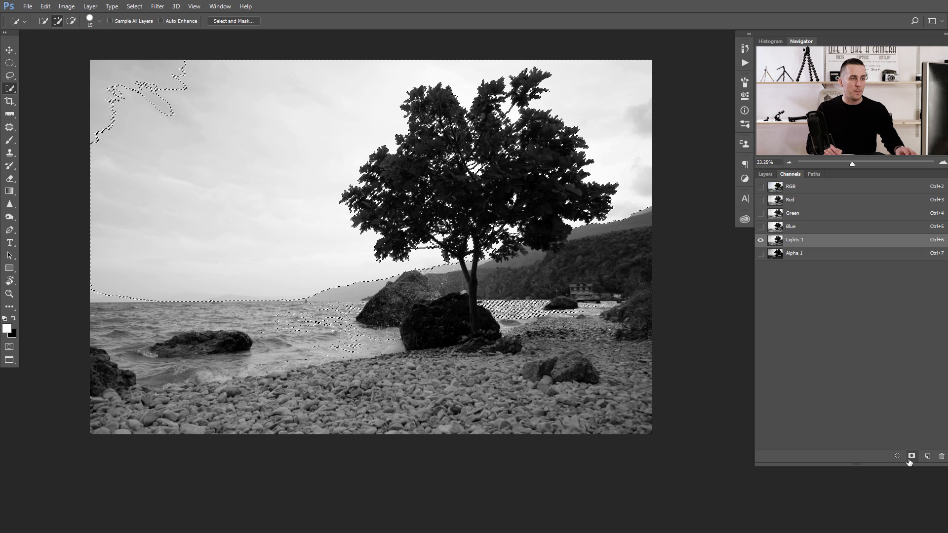
pyautogui.hotkey('ctrl', 'd')
pyautogui.click(777, 256)
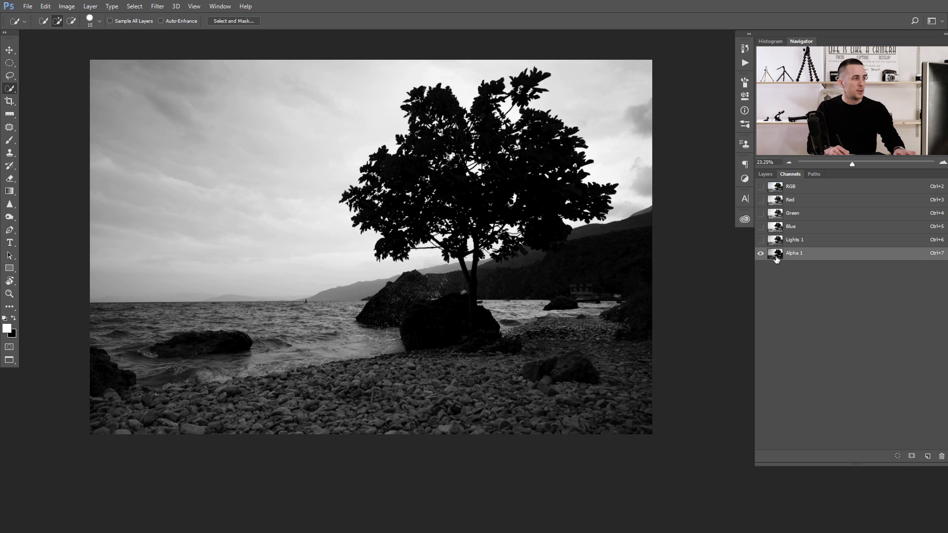
# - Compare the second alpha channel with Lights 1 and rename it "Lights 2"
pyautogui.click(778, 243)
pyautogui.click(778, 254)
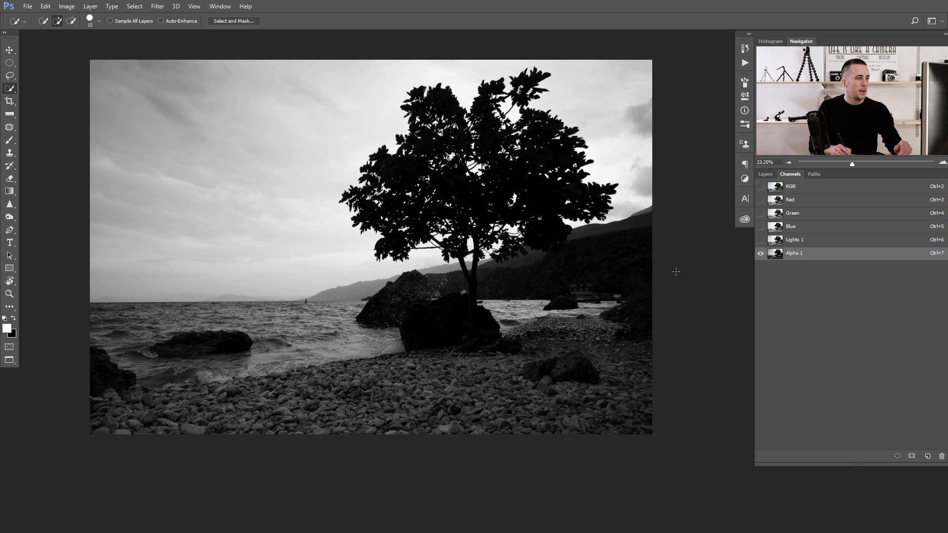
pyautogui.click(778, 242)
pyautogui.click(777, 254)
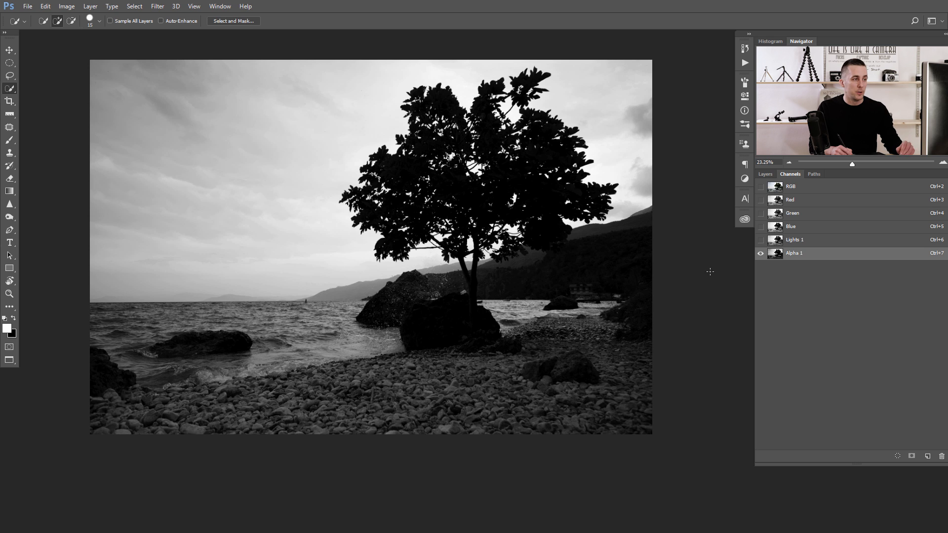
pyautogui.keyDown('ctrl'); pyautogui.click(778, 256); pyautogui.keyUp('ctrl')
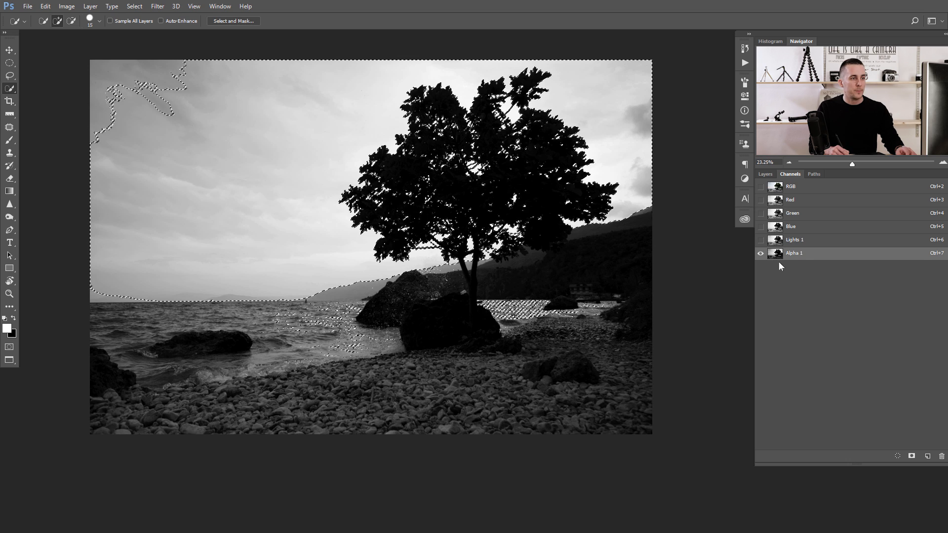
pyautogui.doubleClick(796, 254)
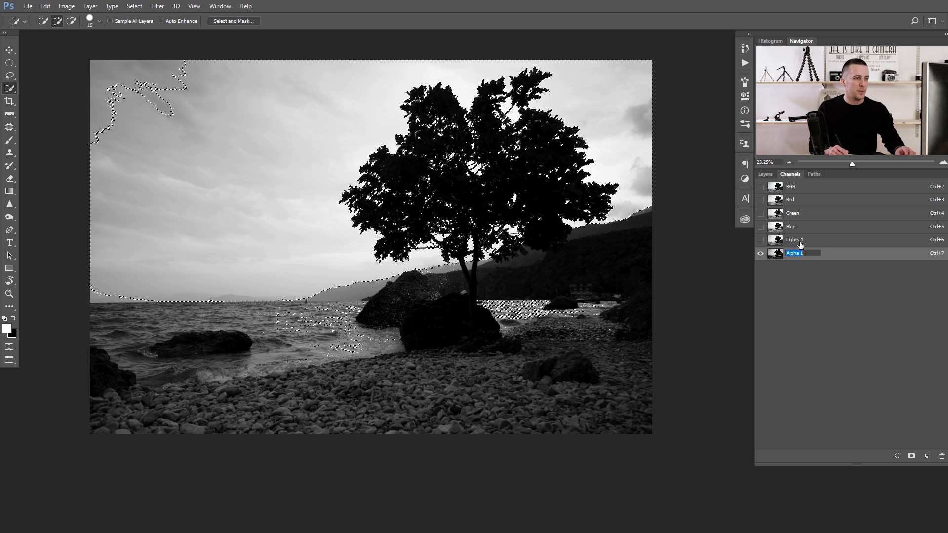
pyautogui.write('Lights 2')
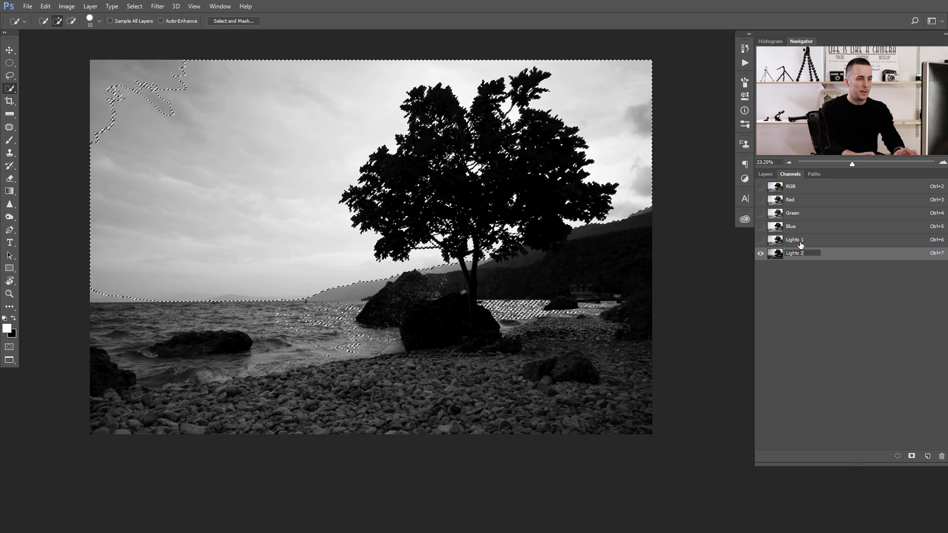
pyautogui.press('Return')
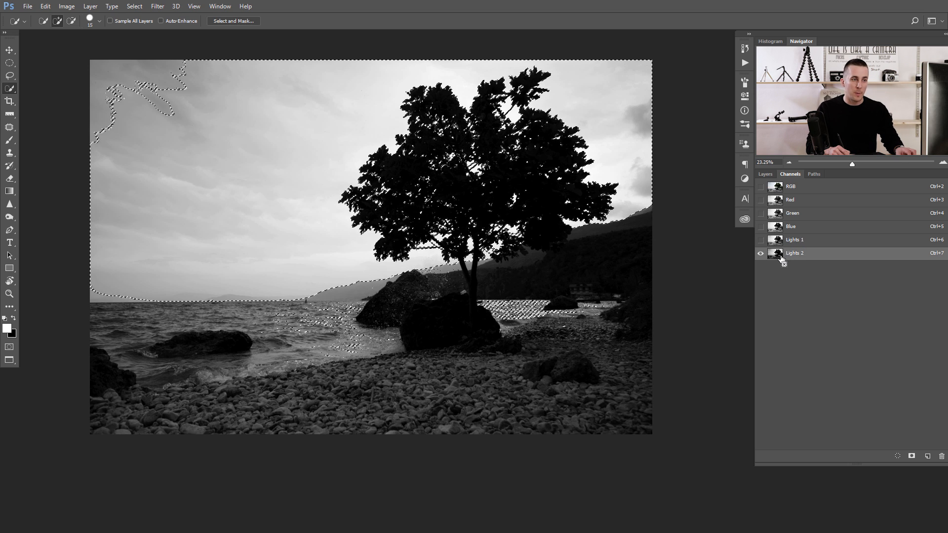
# - Intersect the Lights 2 selection with itself repeatedly, save two narrower highlight channels, deselect, and view both
pyautogui.keyDown('ctrl'); pyautogui.click(780, 259); pyautogui.keyUp('ctrl')
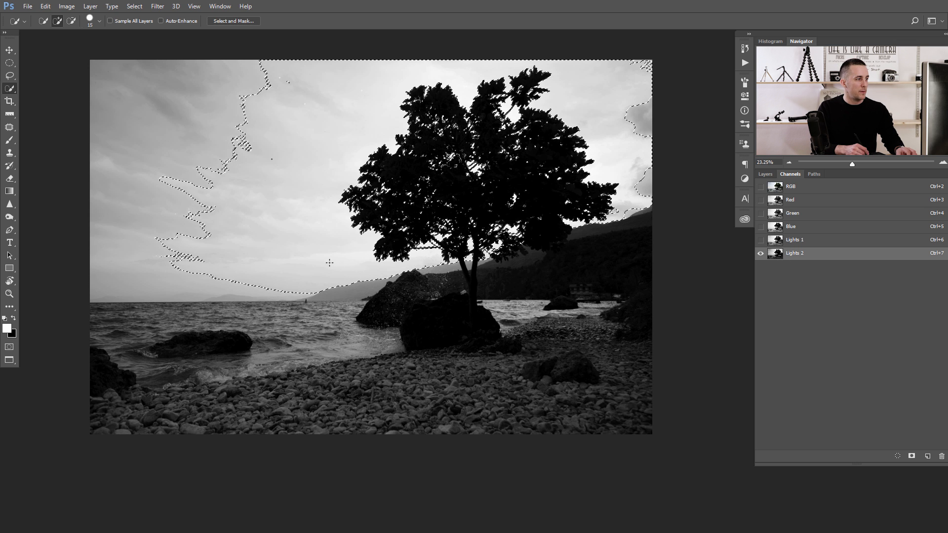
pyautogui.click(912, 456)
pyautogui.keyDown('ctrl'); pyautogui.keyDown('alt'); pyautogui.keyDown('shift'); pyautogui.click(778, 271); pyautogui.keyUp('shift'); pyautogui.keyUp('alt'); pyautogui.keyUp('ctrl')
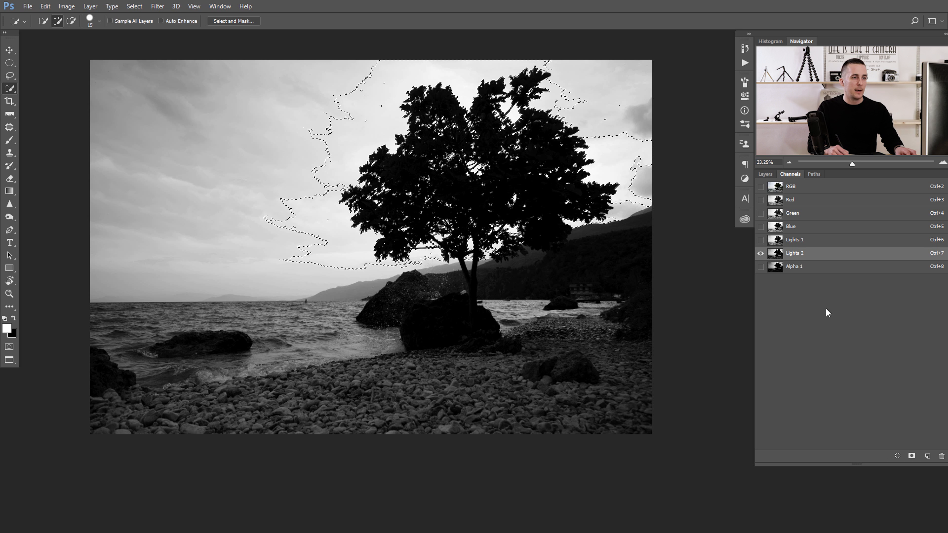
pyautogui.click(912, 456)
pyautogui.hotkey('ctrl', 'd')
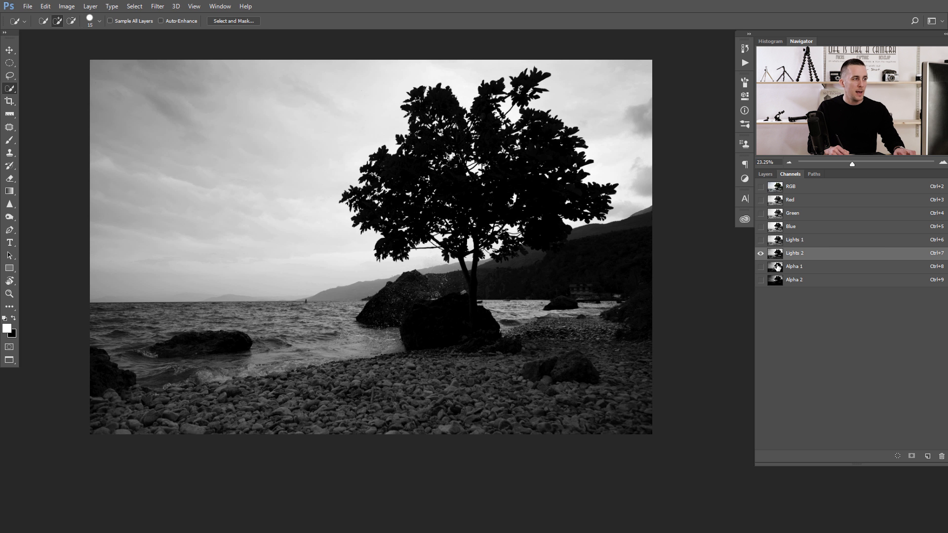
pyautogui.click(778, 267)
pyautogui.click(775, 281)
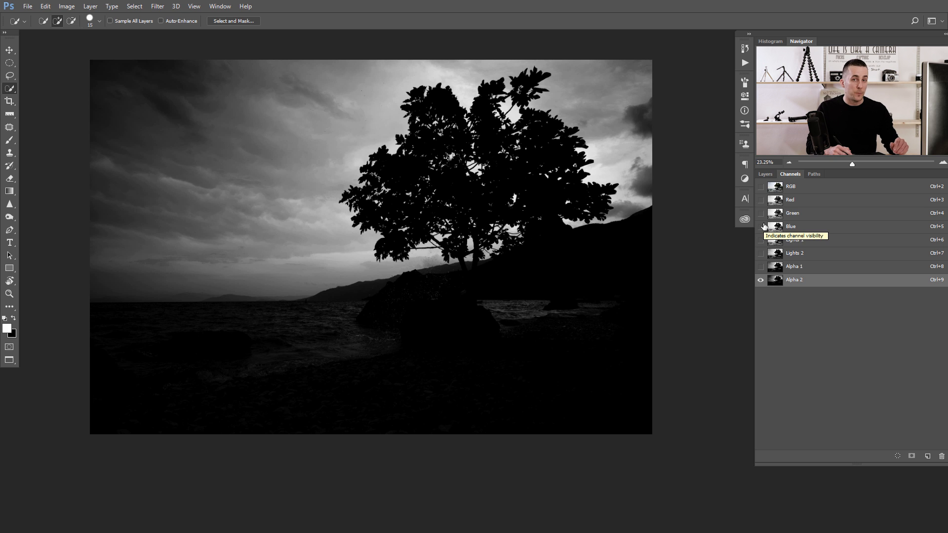
# - Delete the two extra alpha channels beneath Lights 2
pyautogui.keyDown('shift'); pyautogui.click(777, 268); pyautogui.keyUp('shift')
pyautogui.moveTo(780, 283); pyautogui.dragTo(942, 457)
pyautogui.hotkey('ctrl', '6')
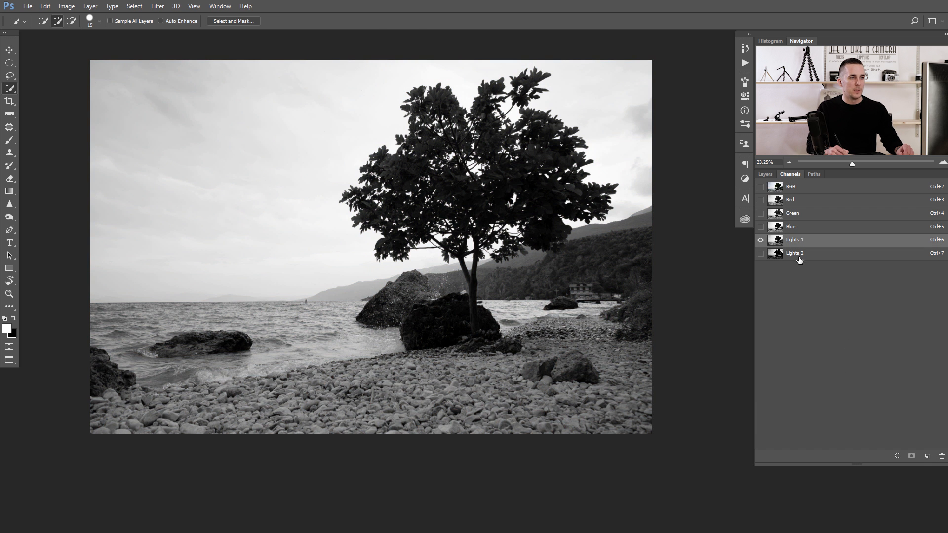
# - Load Lights 2 as a selection, restore the RGB composite, and add it as a layer mask on Layer 1
pyautogui.click(798, 258)
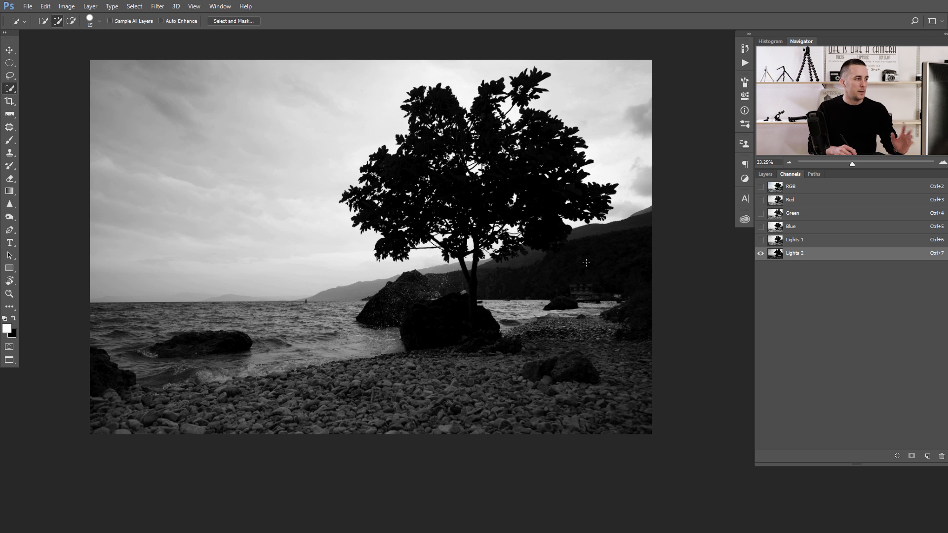
pyautogui.keyDown('ctrl'); pyautogui.click(778, 256); pyautogui.keyUp('ctrl')
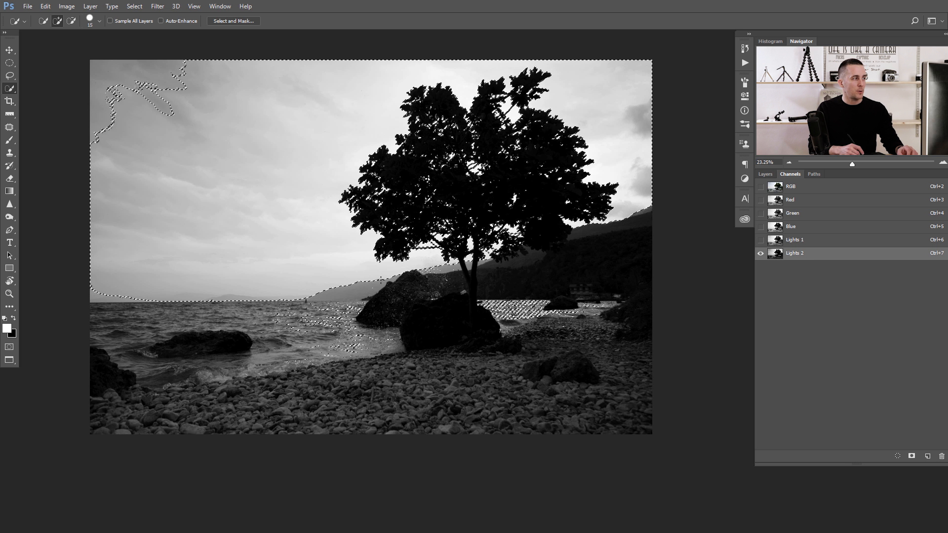
pyautogui.click(784, 187)
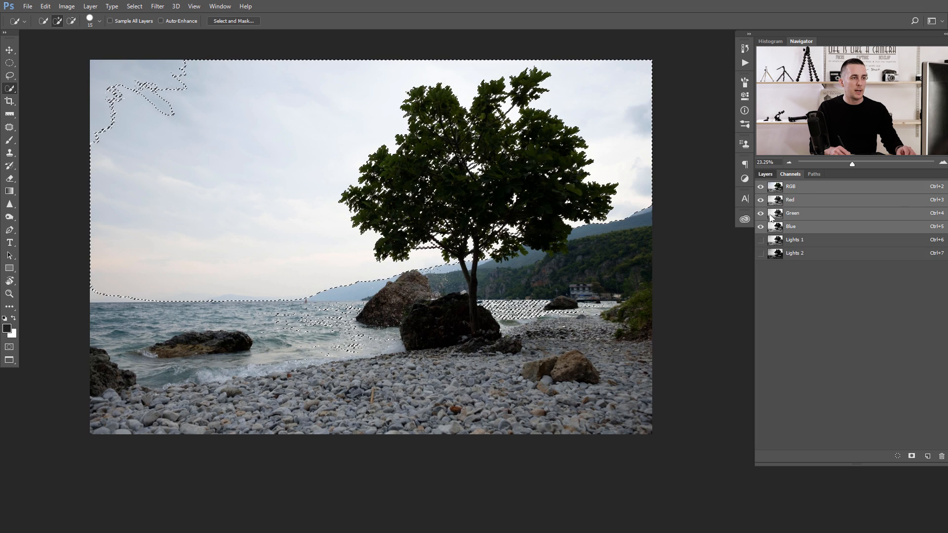
pyautogui.click(765, 173)
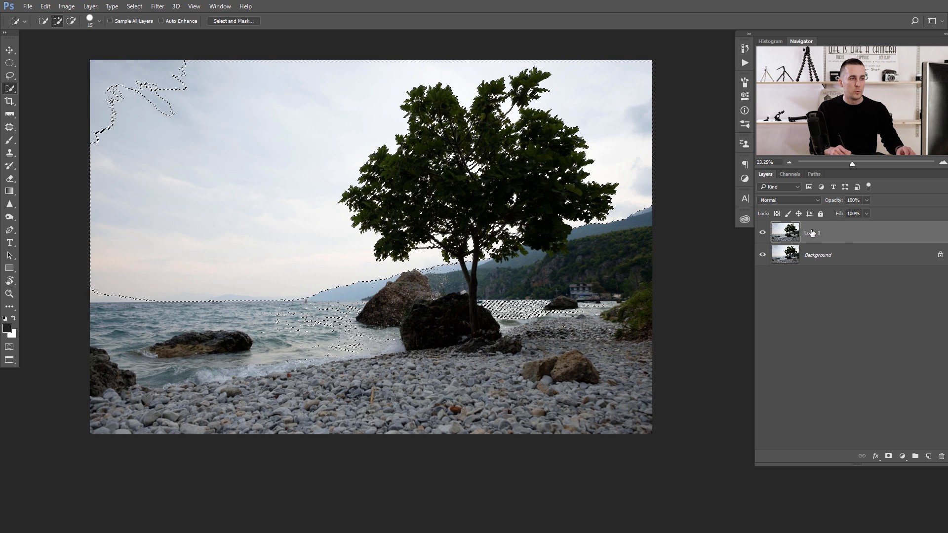
pyautogui.click(888, 456)
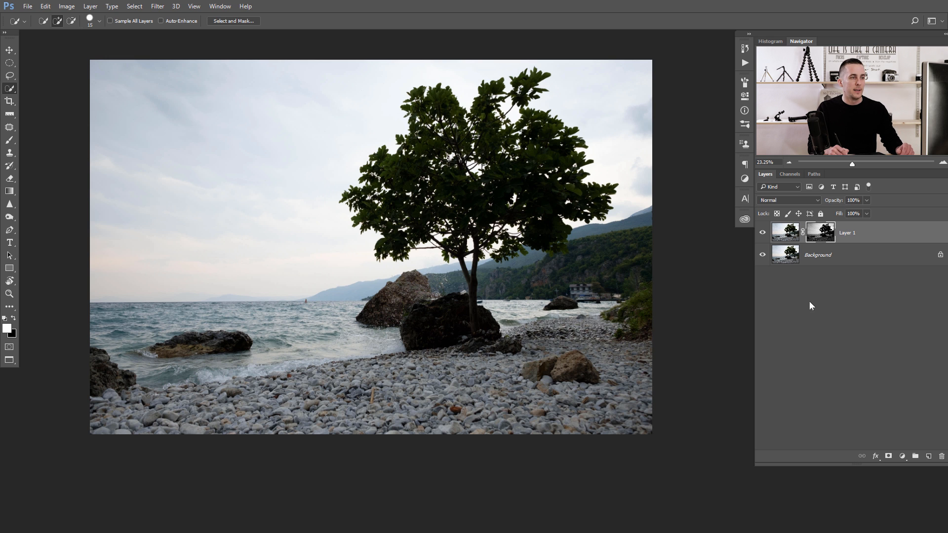
# - Open the Camera Raw Filter on Layer 1's image, raise Dehaze to about +59, and set Blues luminance to -49
pyautogui.click(789, 241)
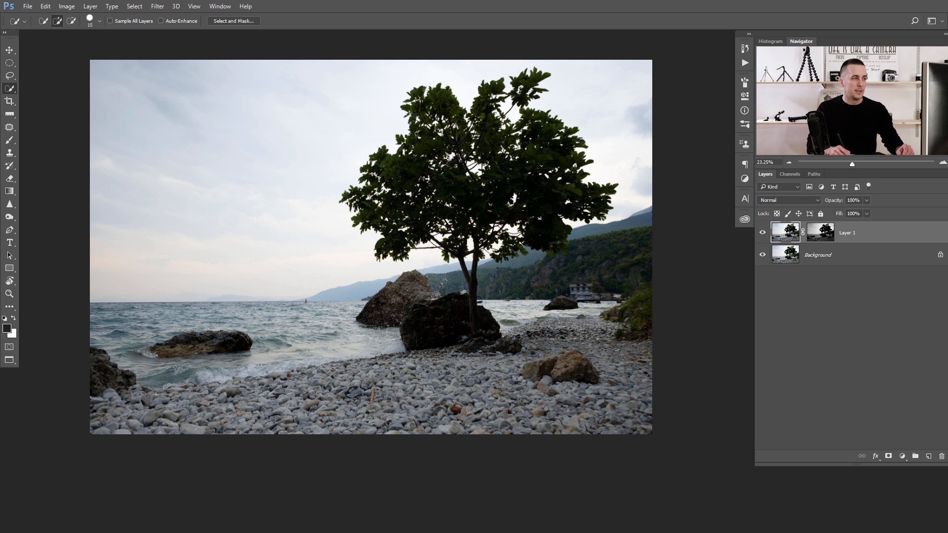
pyautogui.click(157, 5)
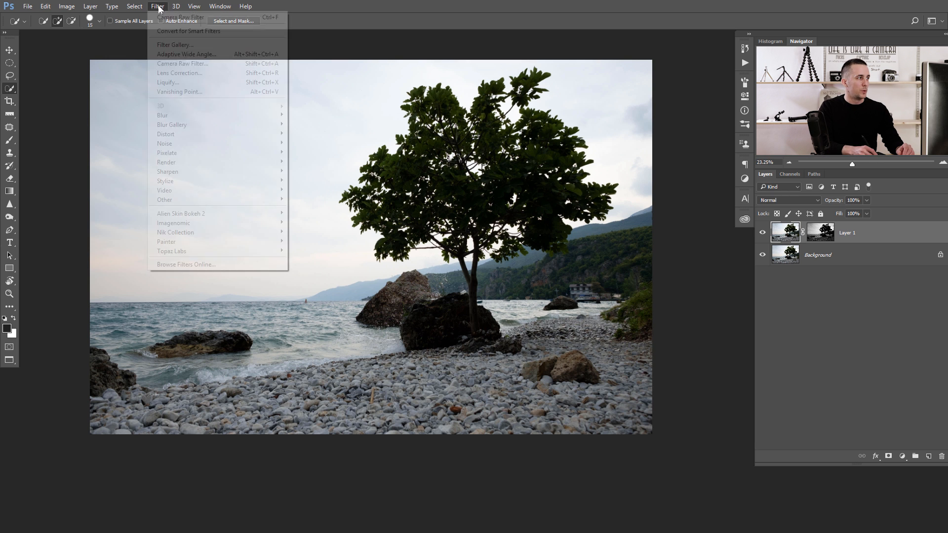
pyautogui.click(183, 68)
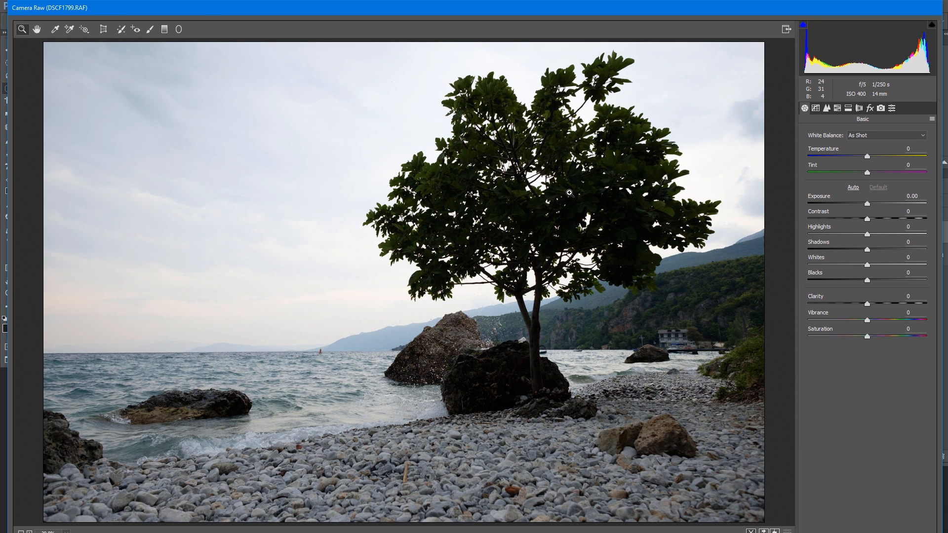
pyautogui.click(870, 108)
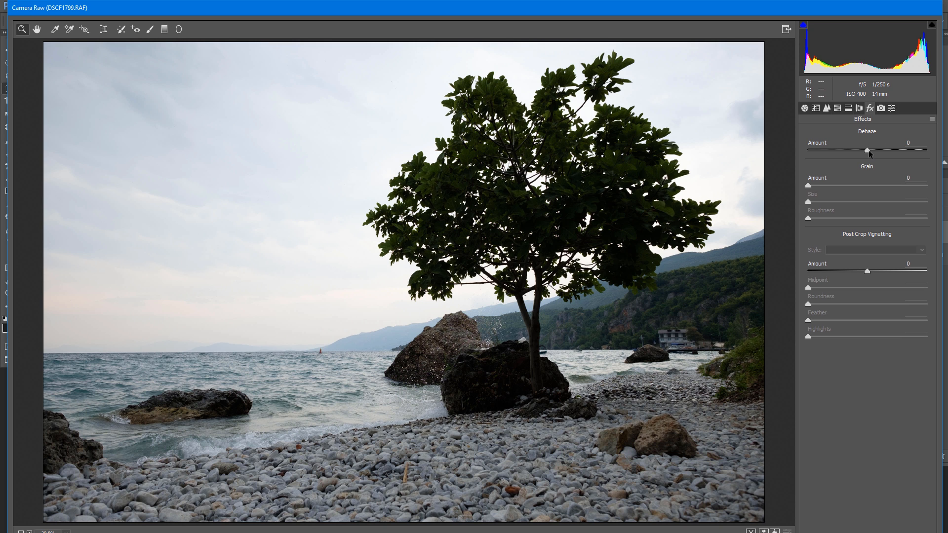
pyautogui.moveTo(868, 151); pyautogui.dragTo(903, 153)
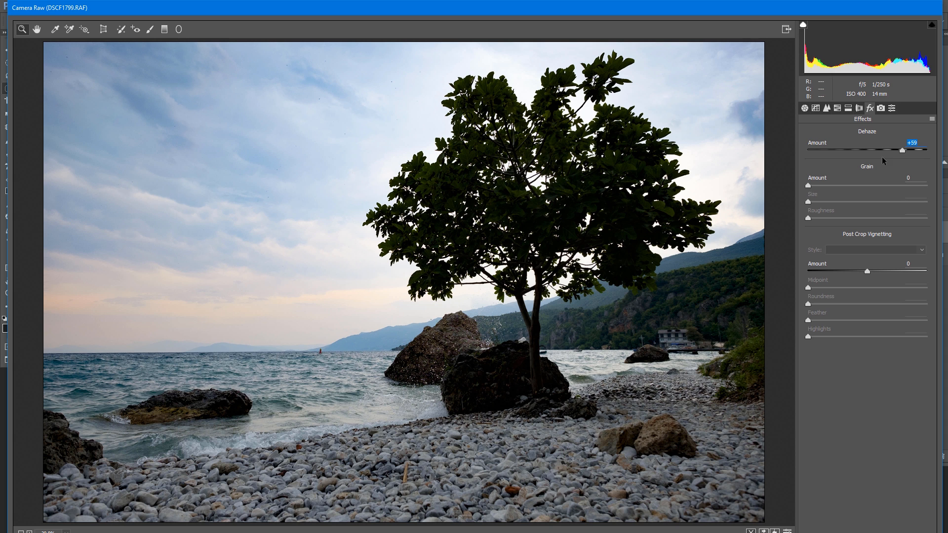
pyautogui.moveTo(902, 151); pyautogui.dragTo(900, 153)
pyautogui.moveTo(902, 153); pyautogui.dragTo(901, 154)
pyautogui.click(839, 109)
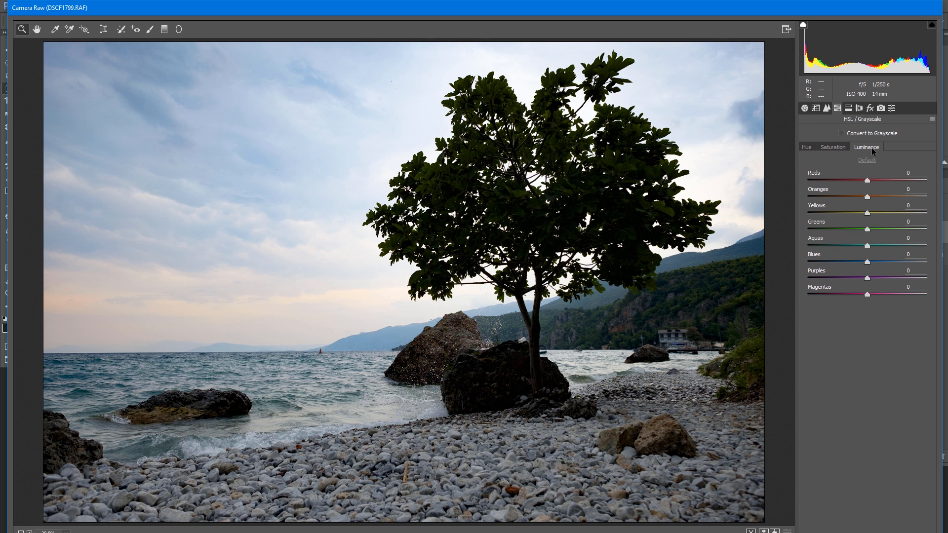
pyautogui.moveTo(867, 261); pyautogui.dragTo(835, 262)
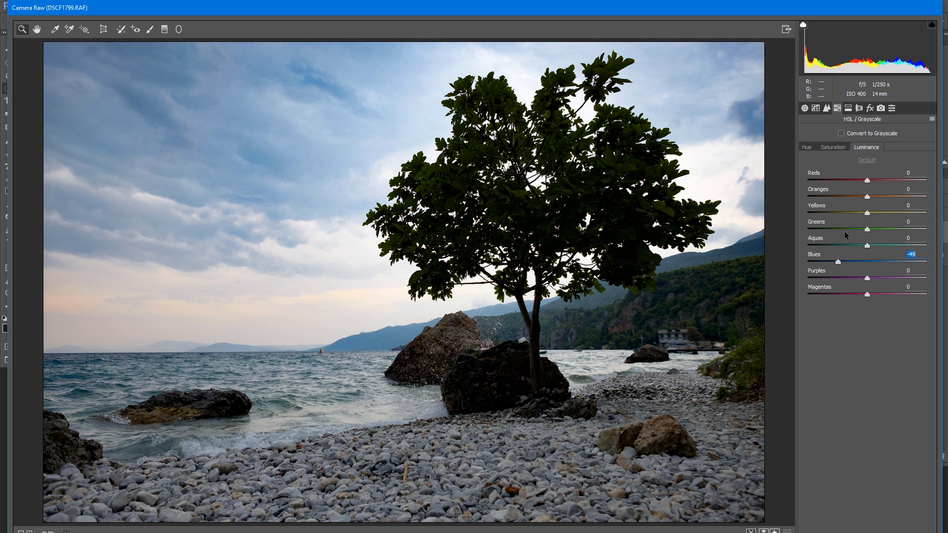
# - Slightly raise Contrast and Clarity in the Camera Raw basic adjustments and apply the filter to Layer 1
pyautogui.click(806, 108)
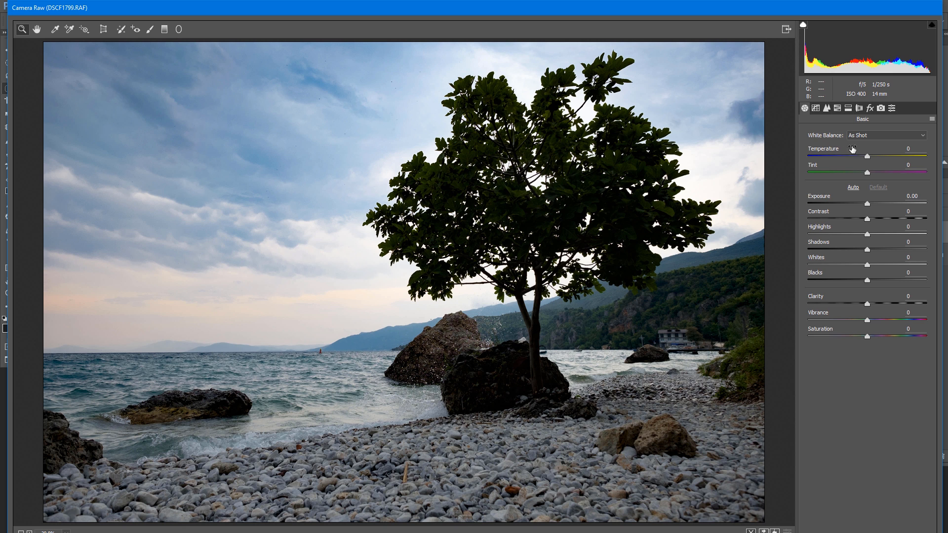
pyautogui.moveTo(868, 217); pyautogui.dragTo(870, 218)
pyautogui.moveTo(867, 304); pyautogui.dragTo(870, 304)
pyautogui.press('p')
pyautogui.hotkey('ctrl', 'u')
pyautogui.hotkey('ctrl', 'z')
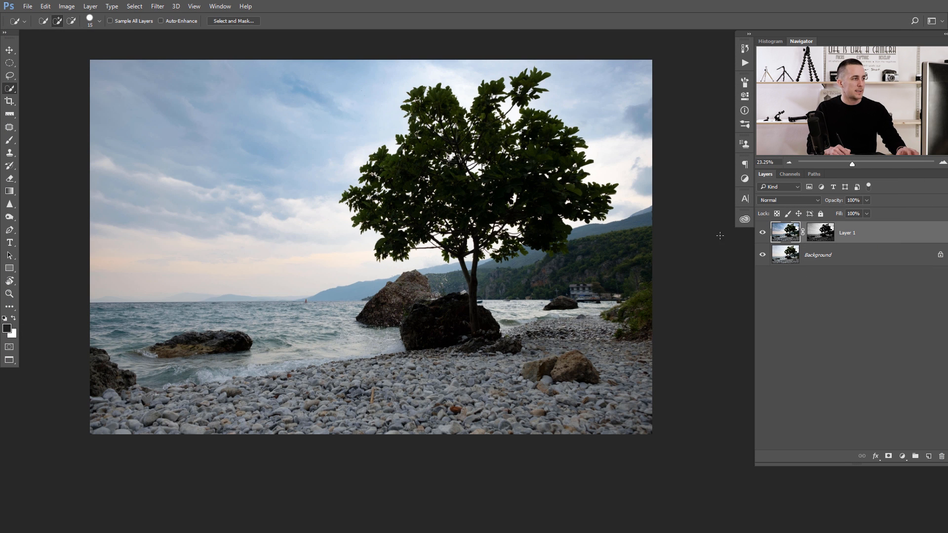
# - Inspect the seaside image up close and compare it with and without Layer 1's sky adjustment
pyautogui.scroll(3, 489, 184)
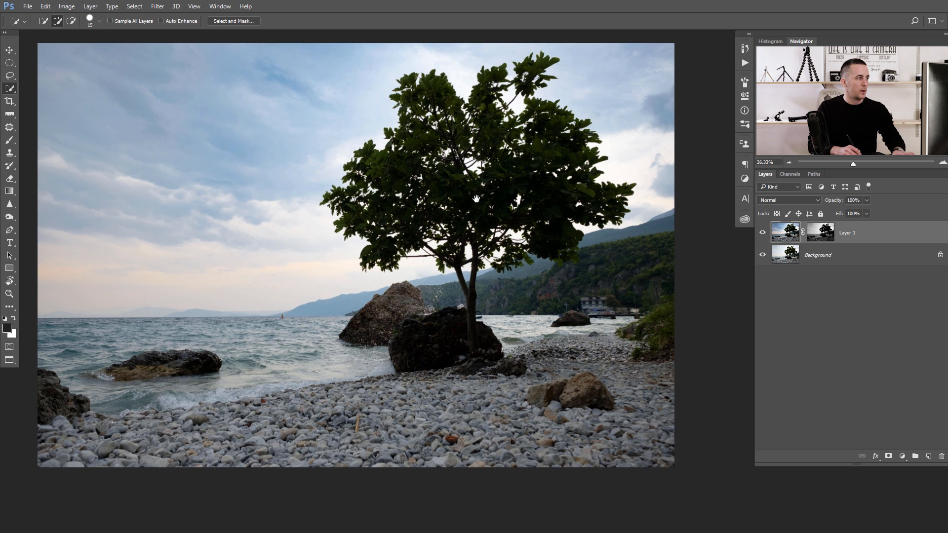
pyautogui.scroll(2, 490, 215)
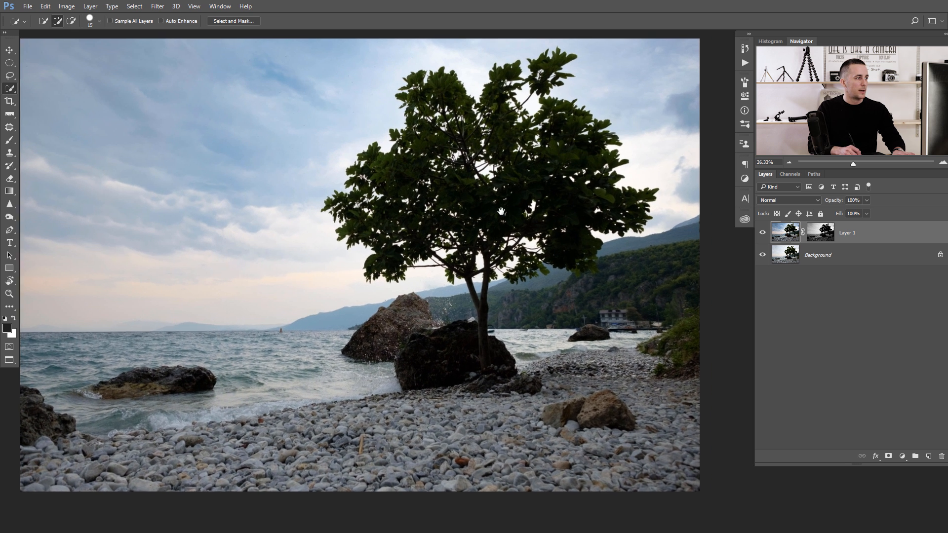
pyautogui.click(763, 233)
pyautogui.click(763, 234)
pyautogui.click(763, 233)
pyautogui.click(763, 234)
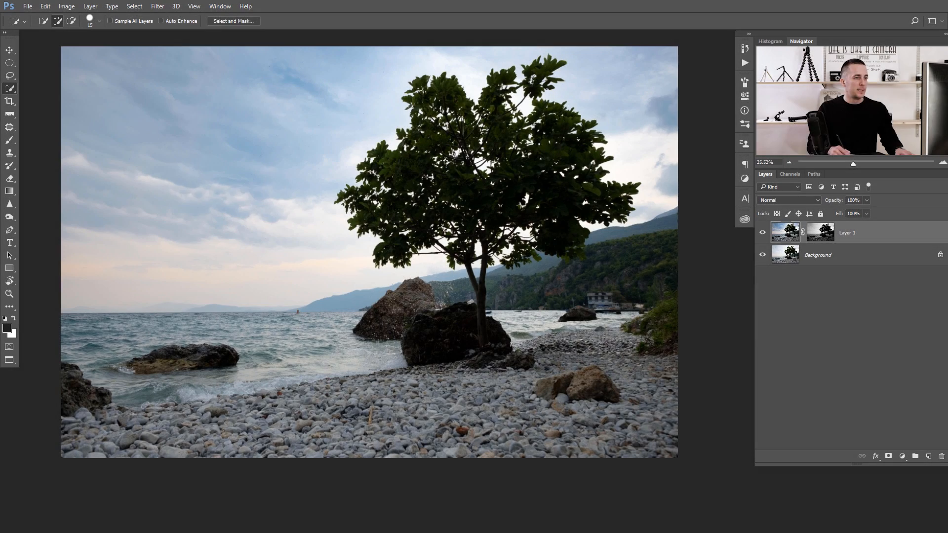
# - Open Layer 1 in Color Efex Pro 4 from the Nik Collection and apply the Pro Contrast filter
pyautogui.click(158, 6)
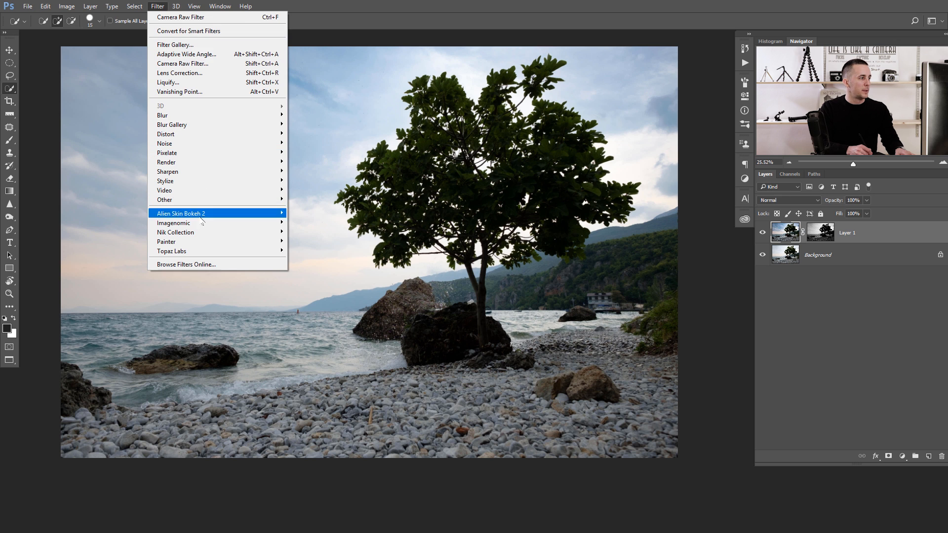
pyautogui.moveTo(197, 232)
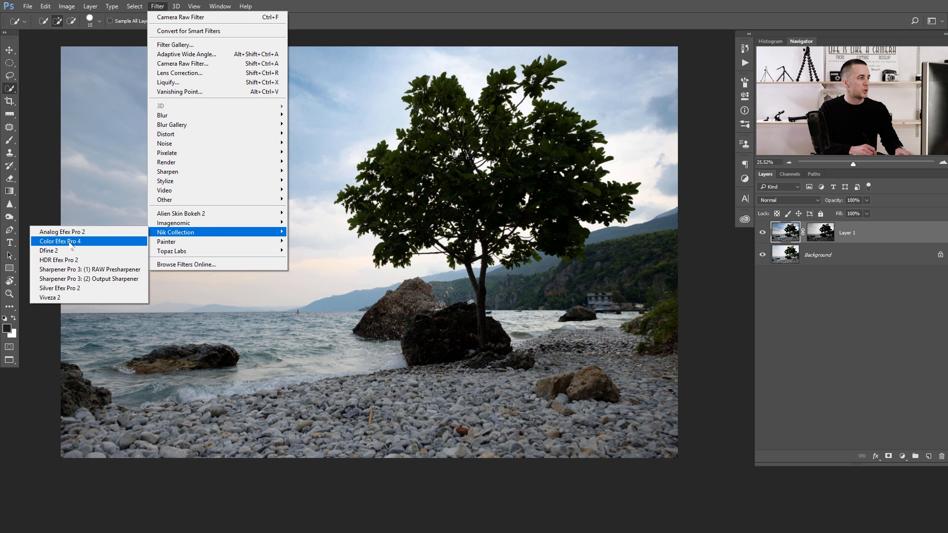
pyautogui.click(70, 243)
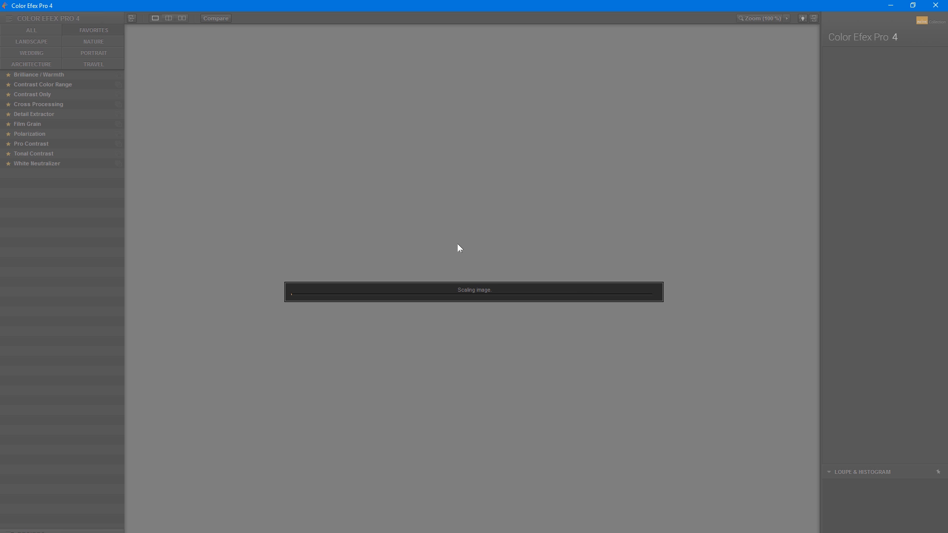
pyautogui.click(36, 144)
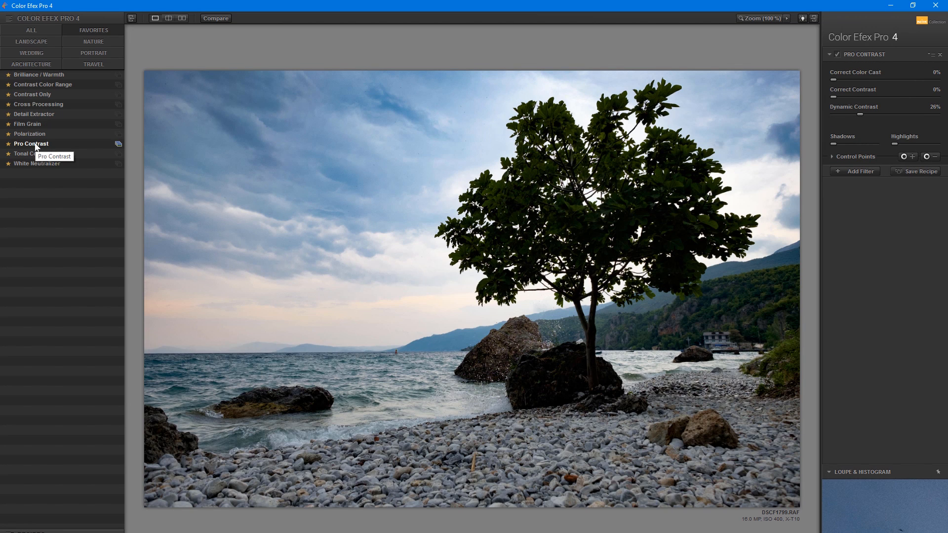
pyautogui.click(36, 144)
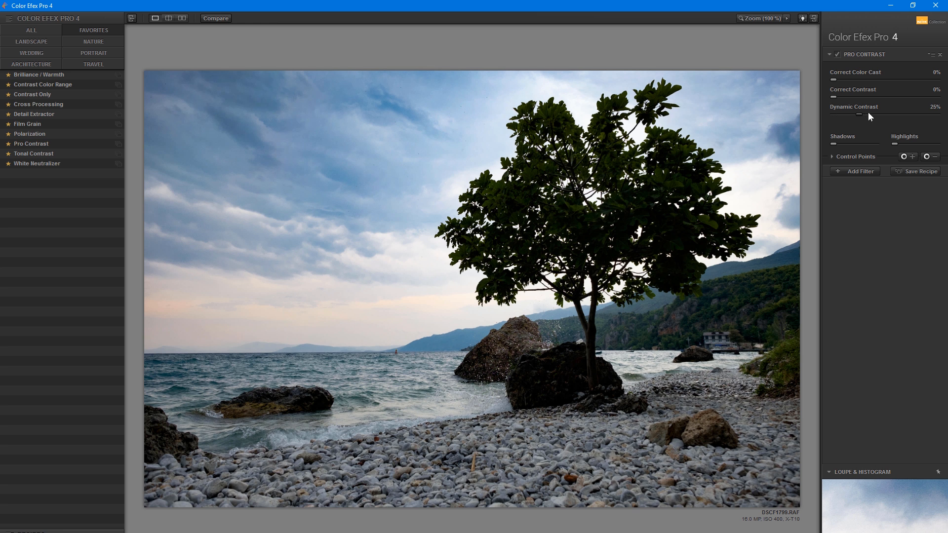
# - Raise Pro Contrast's Dynamic Contrast to about 51% and adjust its Correct Contrast amount
pyautogui.moveTo(875, 113)
pyautogui.mouseDown()
pyautogui.moveTo(946, 122)
pyautogui.moveTo(865, 112)
pyautogui.moveTo(905, 111)
pyautogui.moveTo(888, 112)
pyautogui.mouseUp()
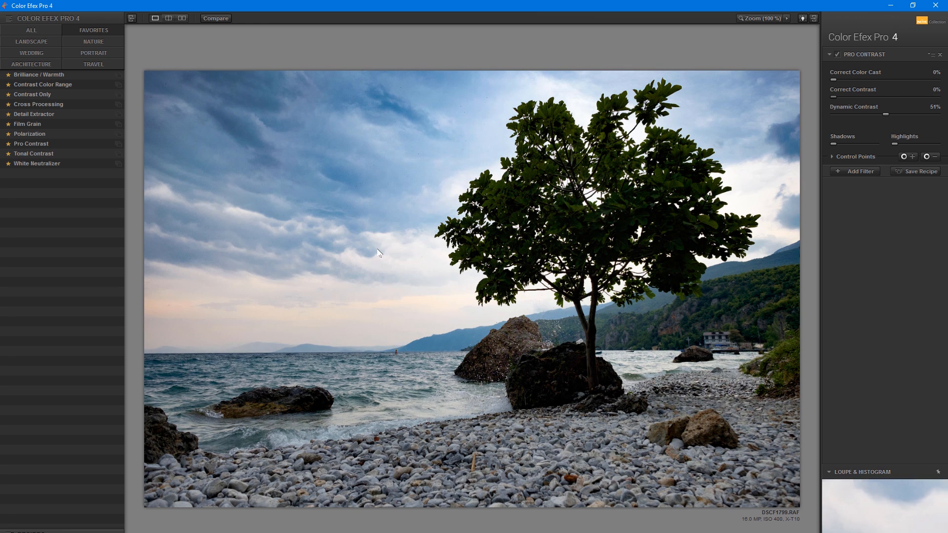
pyautogui.moveTo(853, 97); pyautogui.dragTo(834, 98)
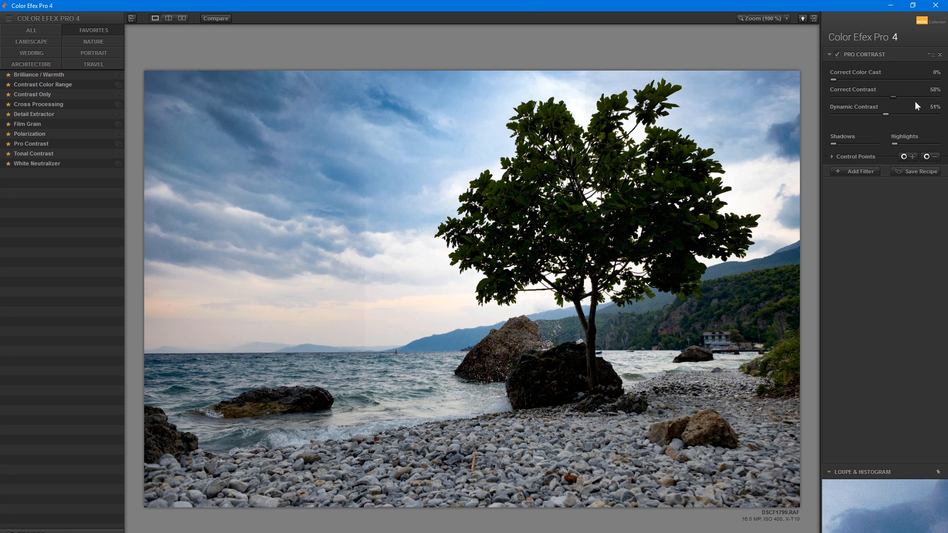
pyautogui.moveTo(893, 97)
pyautogui.mouseDown()
pyautogui.moveTo(828, 97)
pyautogui.moveTo(843, 115)
pyautogui.moveTo(918, 115)
pyautogui.moveTo(843, 114)
pyautogui.moveTo(888, 114)
pyautogui.mouseUp()
# - Add a Detail Extractor filter with Saturation 0%, Contrast 10% and Detail Extractor at about 13%
pyautogui.click(857, 171)
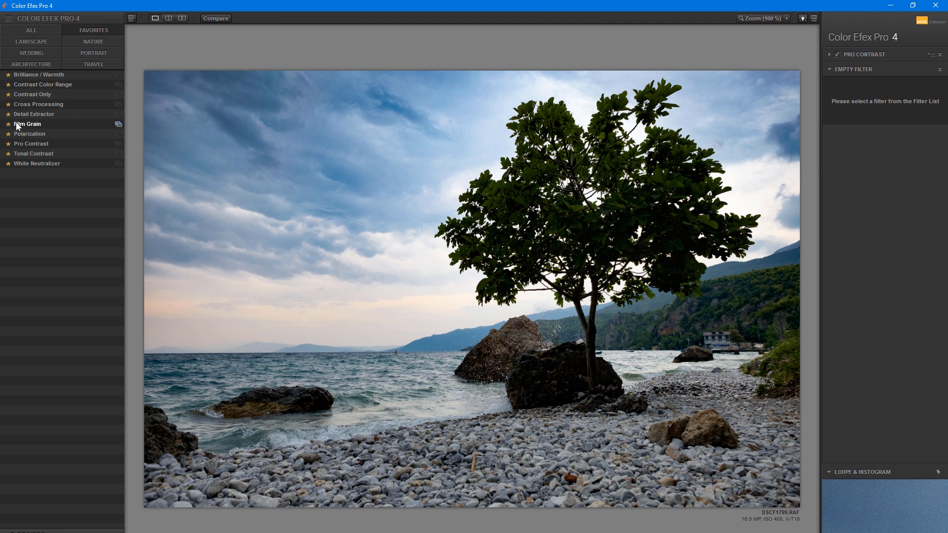
pyautogui.click(28, 118)
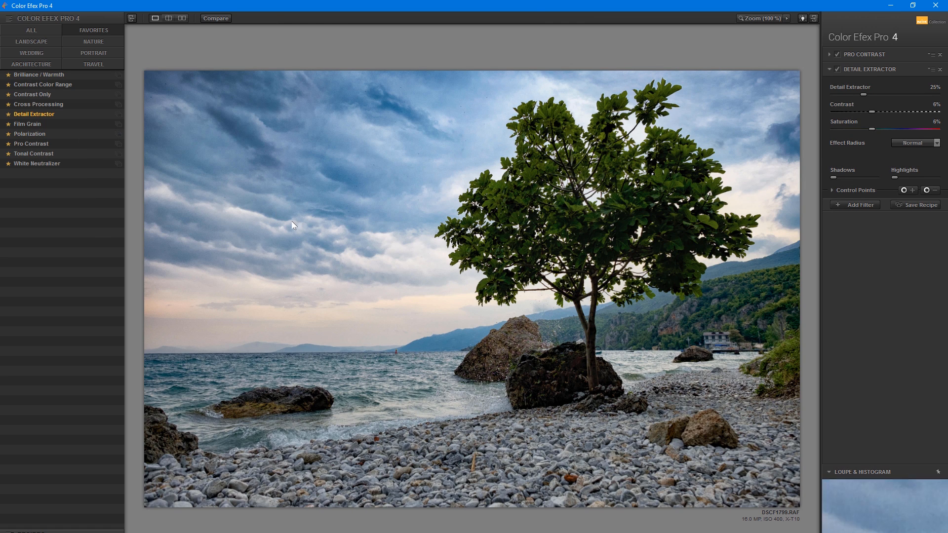
pyautogui.click(938, 124)
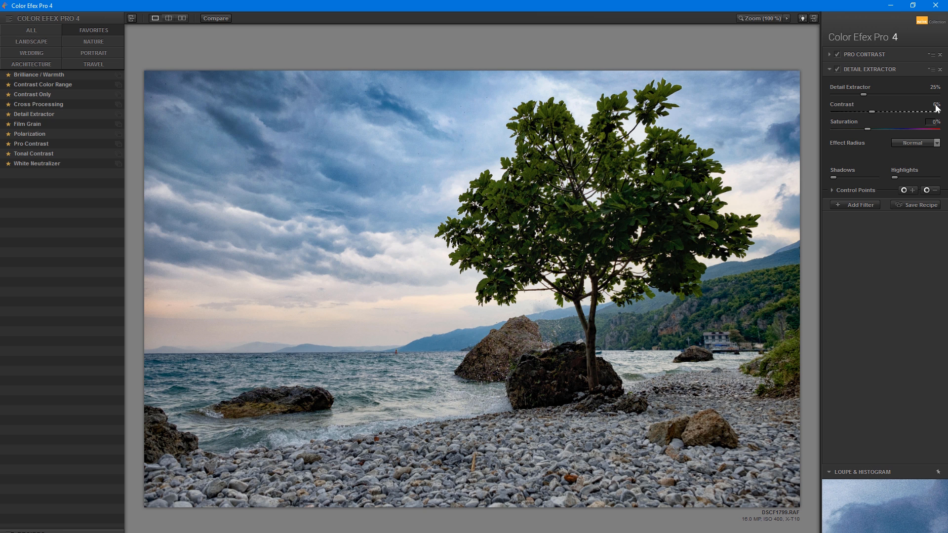
pyautogui.click(937, 89)
pyautogui.write('0')
pyautogui.click(870, 110)
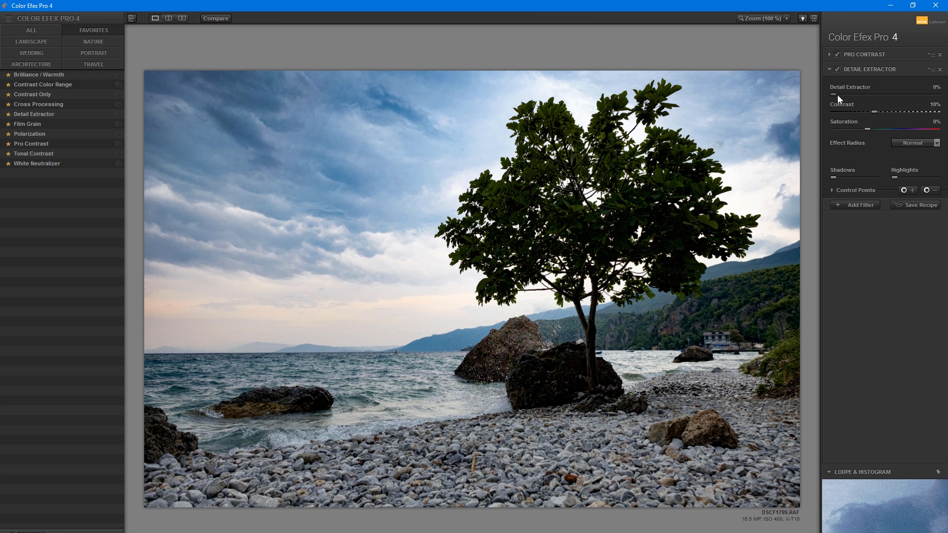
pyautogui.moveTo(846, 93); pyautogui.dragTo(849, 93)
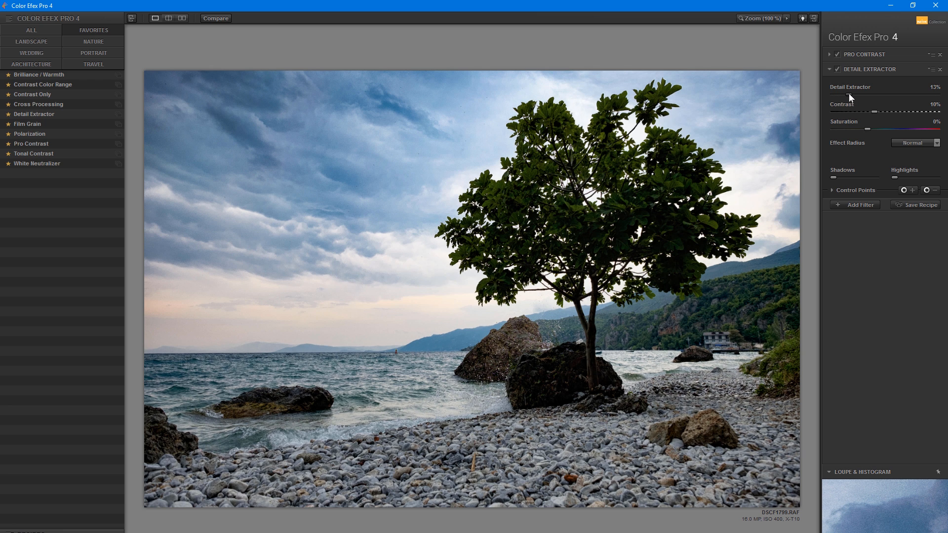
# - Compare the filtered preview with the original, apply the filters as a new layer, and check that layer's before and after
pyautogui.click(225, 19)
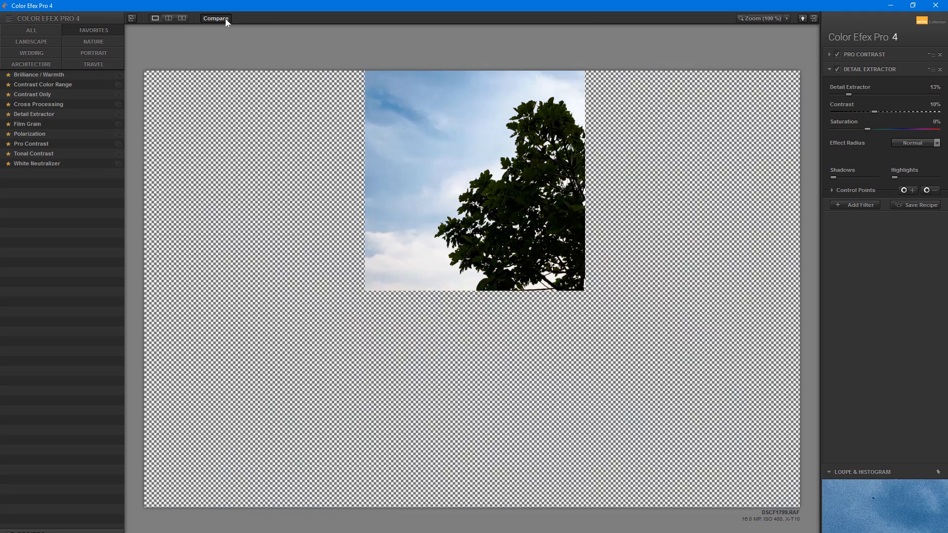
pyautogui.click(227, 18)
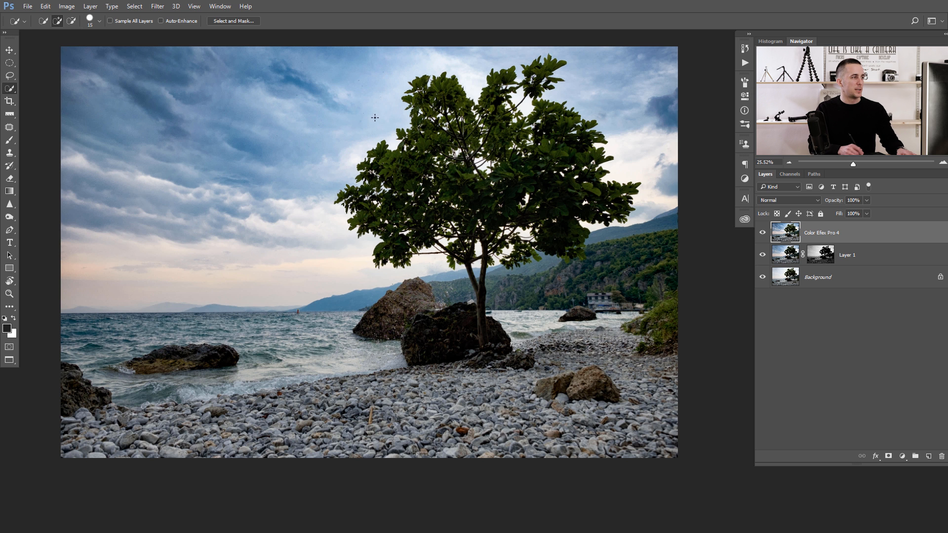
pyautogui.click(764, 233)
pyautogui.click(763, 234)
pyautogui.click(763, 234)
pyautogui.click(763, 233)
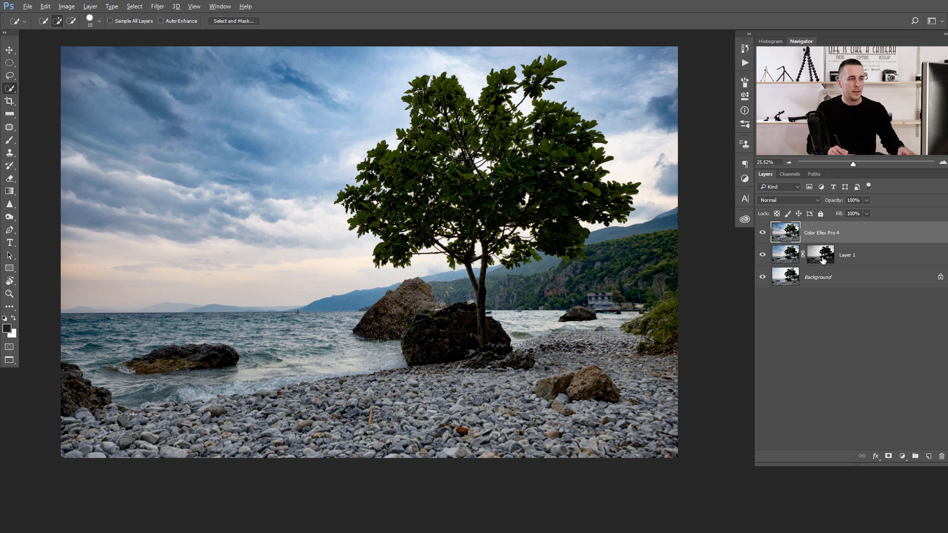
# - Copy Layer 1's luminosity mask onto the Color Efex Pro 4 layer and compare the image with and without that layer
pyautogui.moveTo(823, 259); pyautogui.dragTo(815, 236)
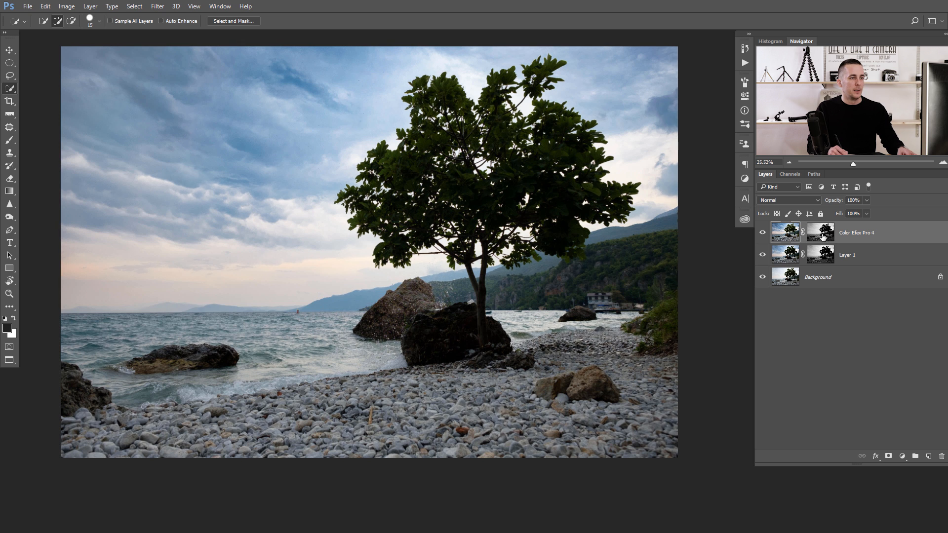
pyautogui.click(763, 233)
pyautogui.click(763, 233)
pyautogui.click(763, 233)
pyautogui.click(763, 233)
# - Lower the Color Efex Pro 4 layer's opacity to 80% and check its effect on the image
pyautogui.moveTo(836, 203); pyautogui.dragTo(832, 204)
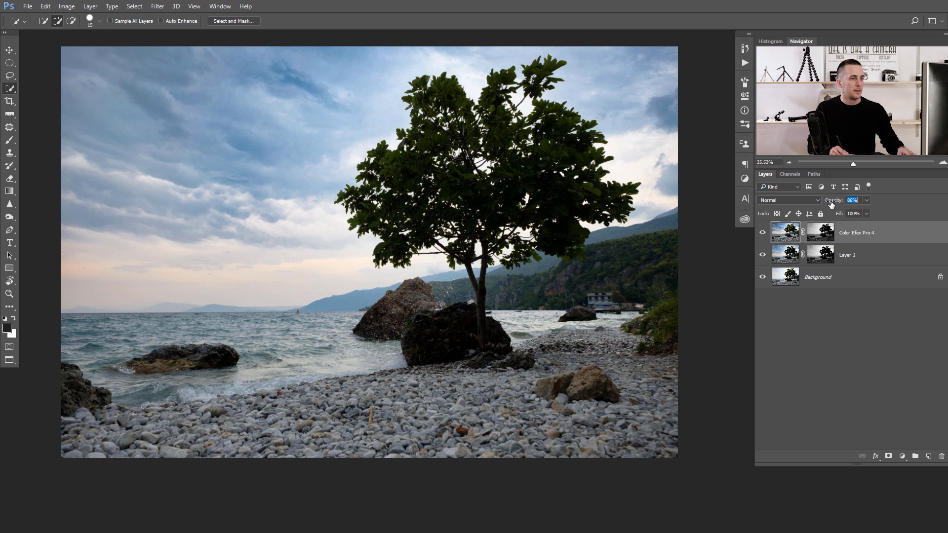
pyautogui.moveTo(831, 204); pyautogui.dragTo(867, 200)
pyautogui.click(762, 233)
pyautogui.click(763, 233)
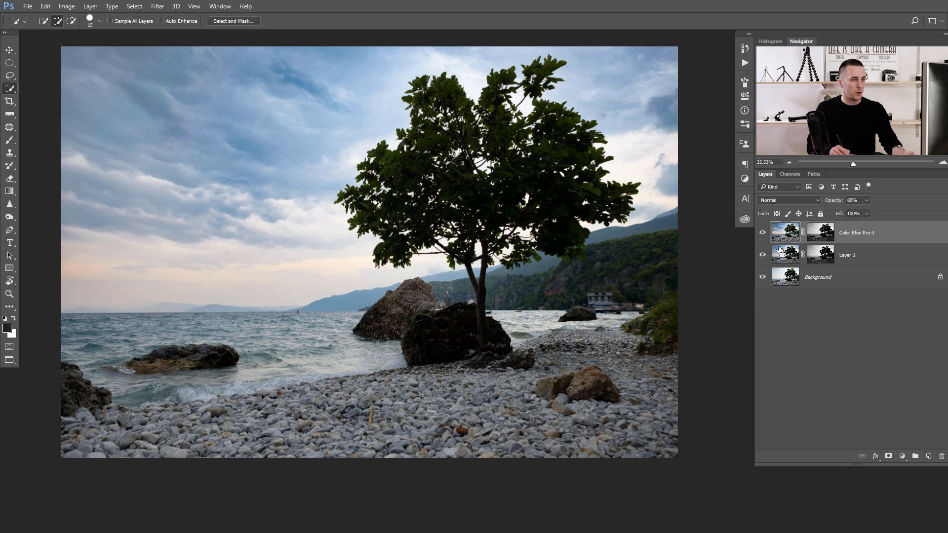
# - Stamp all visible layers into a new layer on top and open it in the Camera Raw Filter
pyautogui.hotkey('ctrl', 'shift', 'alt', 'e')
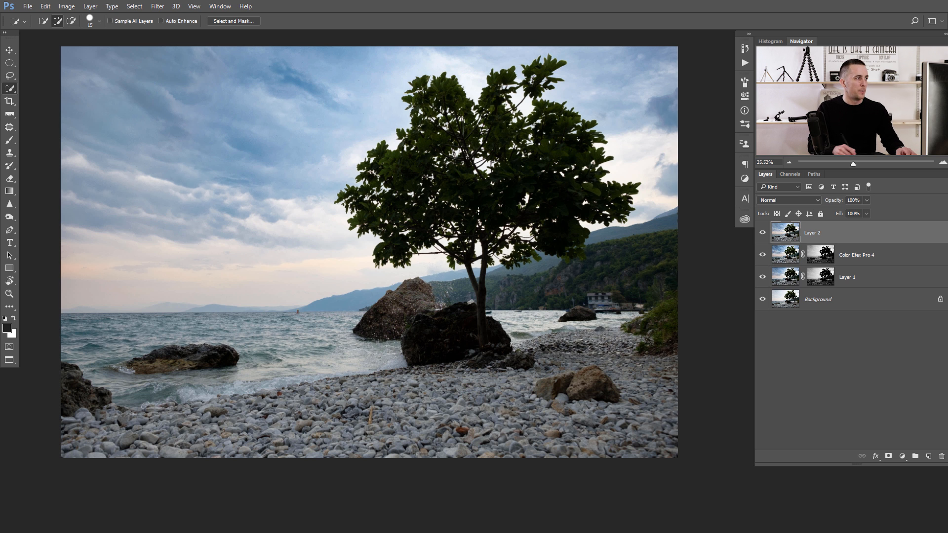
pyautogui.click(157, 6)
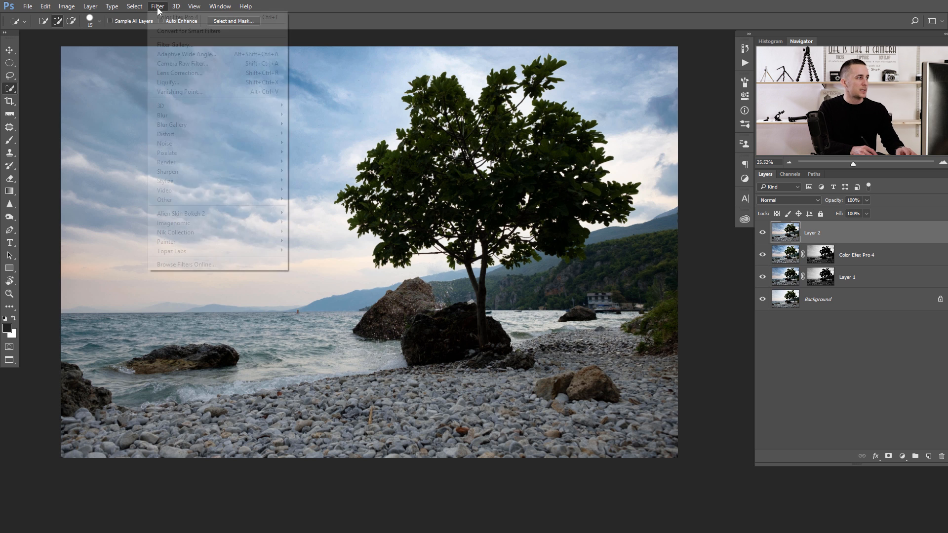
pyautogui.click(181, 65)
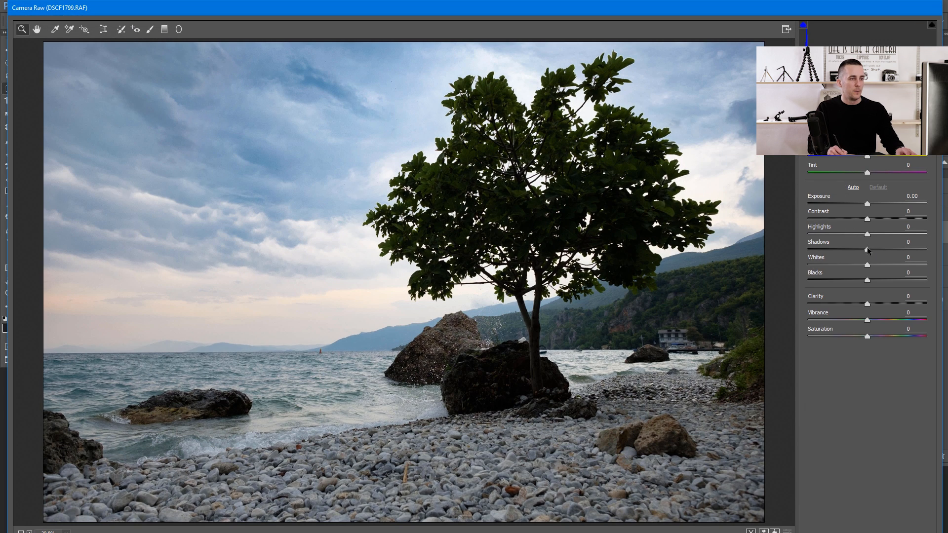
# - Raise Shadows to about +39, lower Saturation to about -11, and apply the Camera Raw Filter to Layer 2
pyautogui.moveTo(869, 252); pyautogui.dragTo(898, 253)
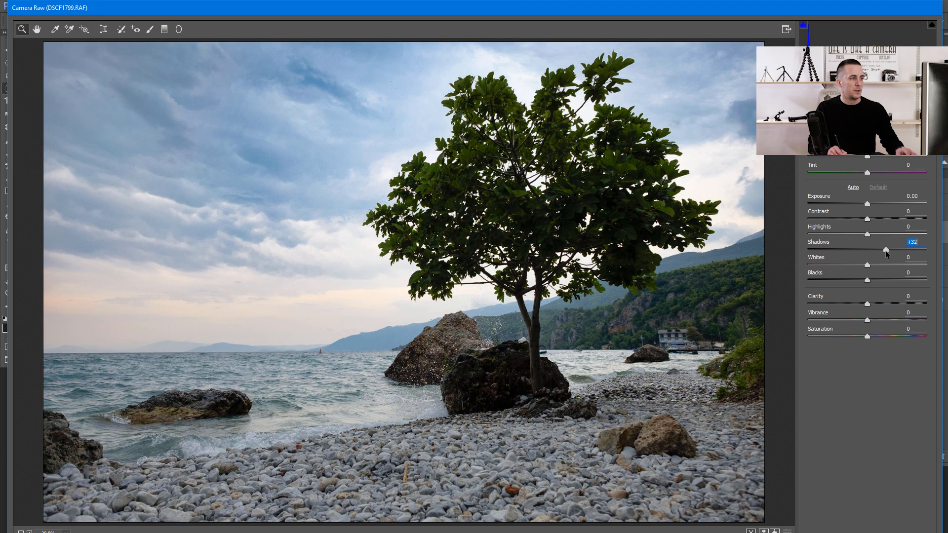
pyautogui.moveTo(885, 251); pyautogui.dragTo(884, 250)
pyautogui.moveTo(866, 337); pyautogui.dragTo(862, 338)
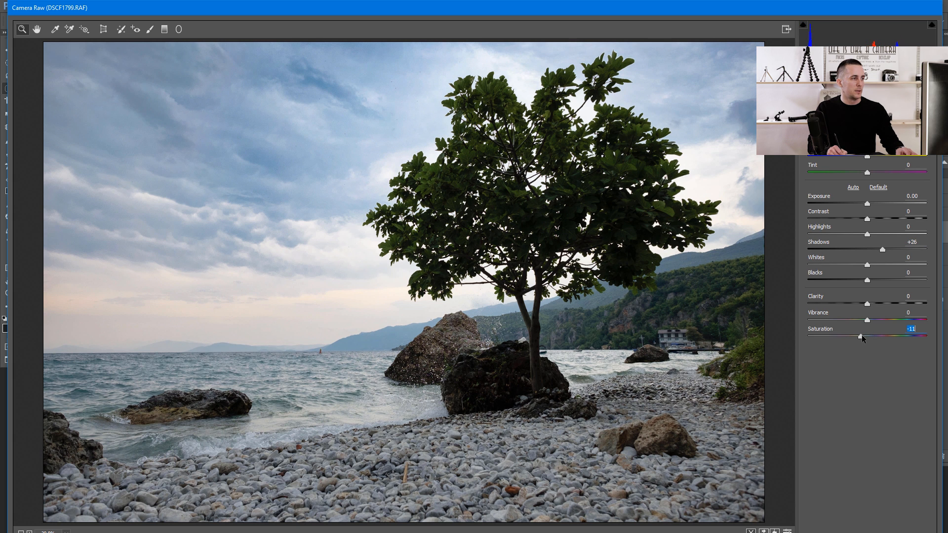
pyautogui.moveTo(883, 247); pyautogui.dragTo(889, 249)
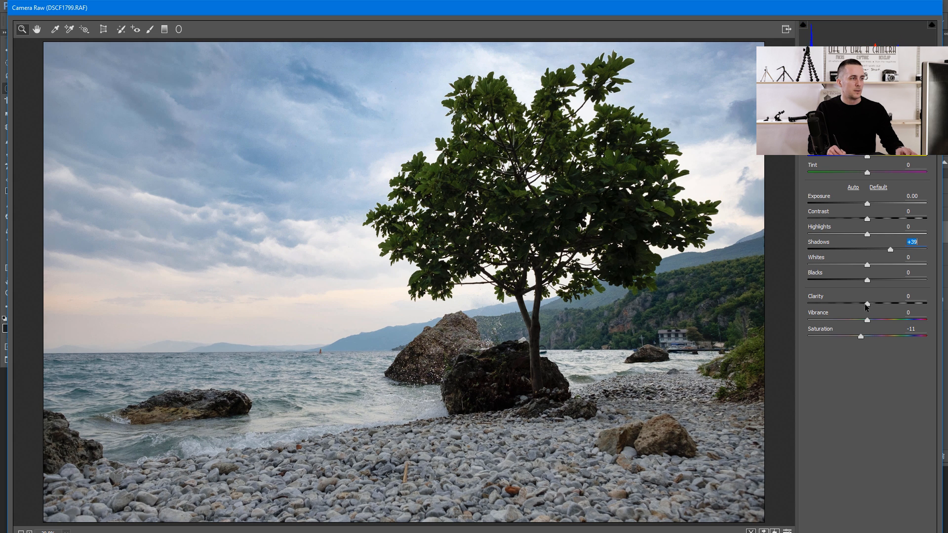
pyautogui.moveTo(862, 336); pyautogui.dragTo(859, 338)
pyautogui.press('Return')
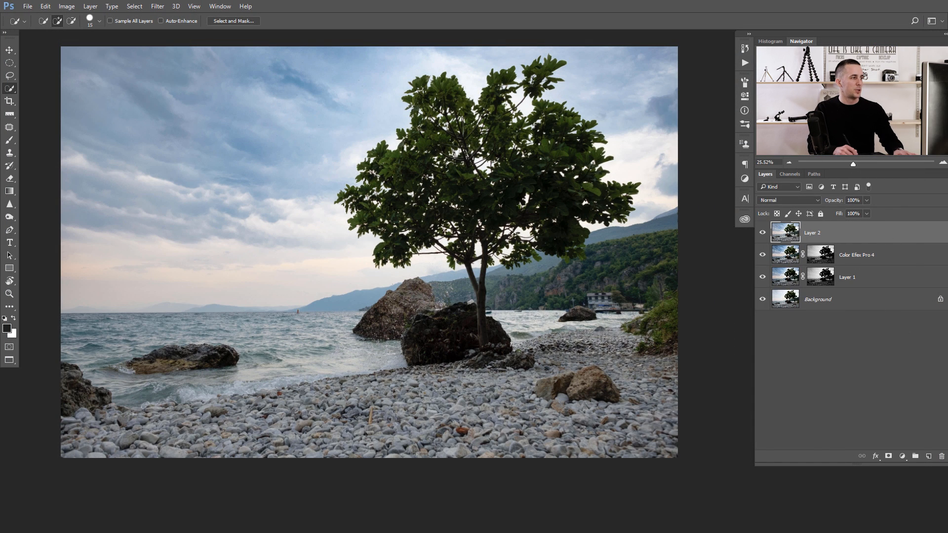
# - Compare the original Background alone with the fully edited image several times
pyautogui.keyDown('alt'); pyautogui.click(763, 300); pyautogui.keyUp('alt')
pyautogui.keyDown('alt'); pyautogui.click(763, 300); pyautogui.keyUp('alt')
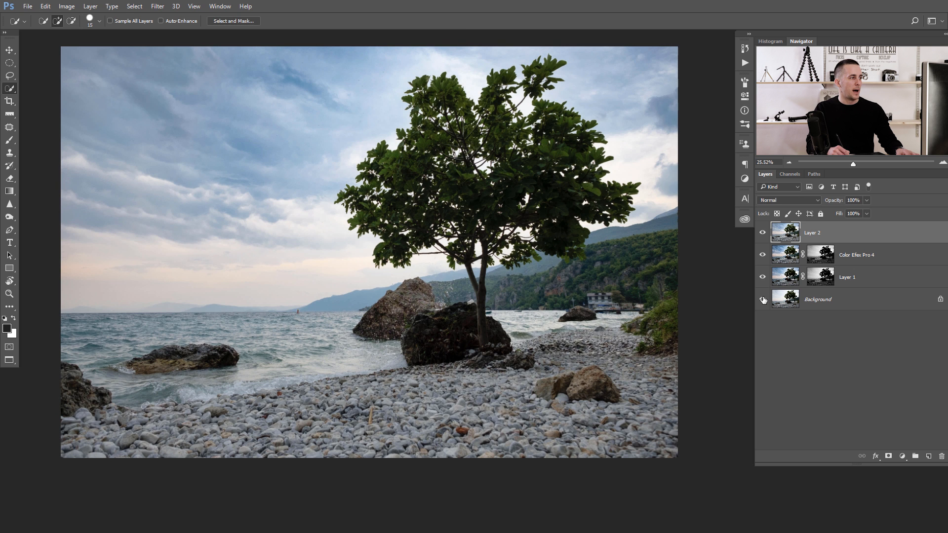
pyautogui.keyDown('alt'); pyautogui.click(764, 301); pyautogui.keyUp('alt')
pyautogui.keyDown('alt'); pyautogui.click(764, 300); pyautogui.keyUp('alt')
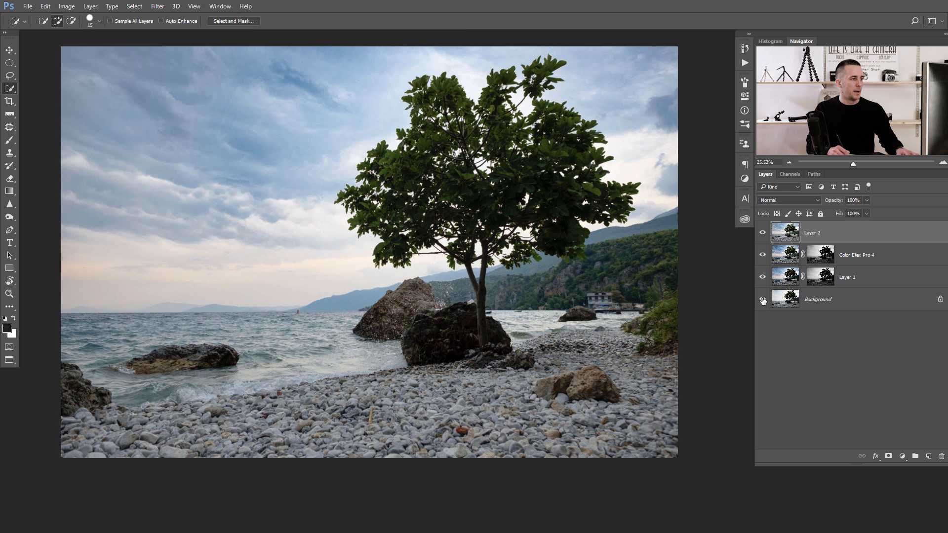
pyautogui.keyDown('alt'); pyautogui.click(764, 300); pyautogui.keyUp('alt')
pyautogui.keyDown('alt'); pyautogui.click(763, 300); pyautogui.keyUp('alt')
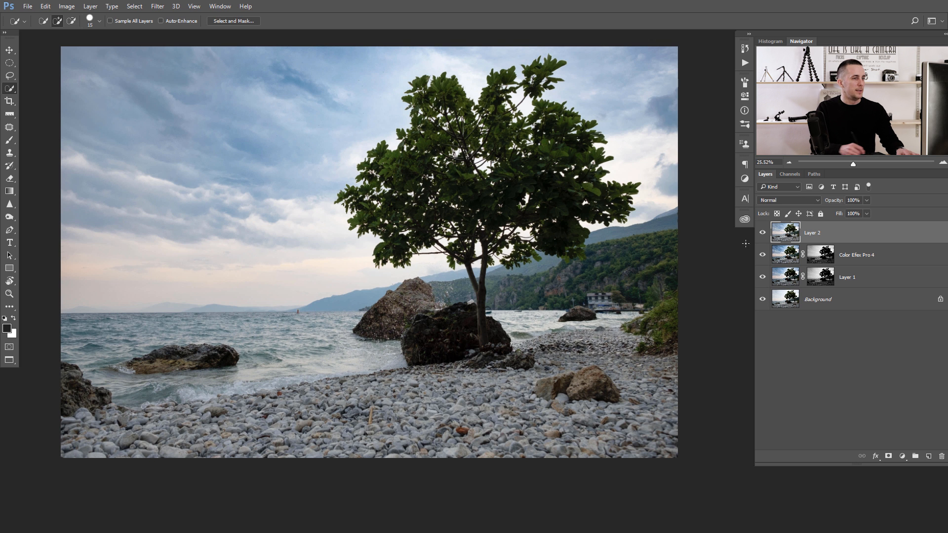
pyautogui.keyDown('alt'); pyautogui.click(763, 301); pyautogui.keyUp('alt')
pyautogui.keyDown('alt'); pyautogui.click(763, 301); pyautogui.keyUp('alt')
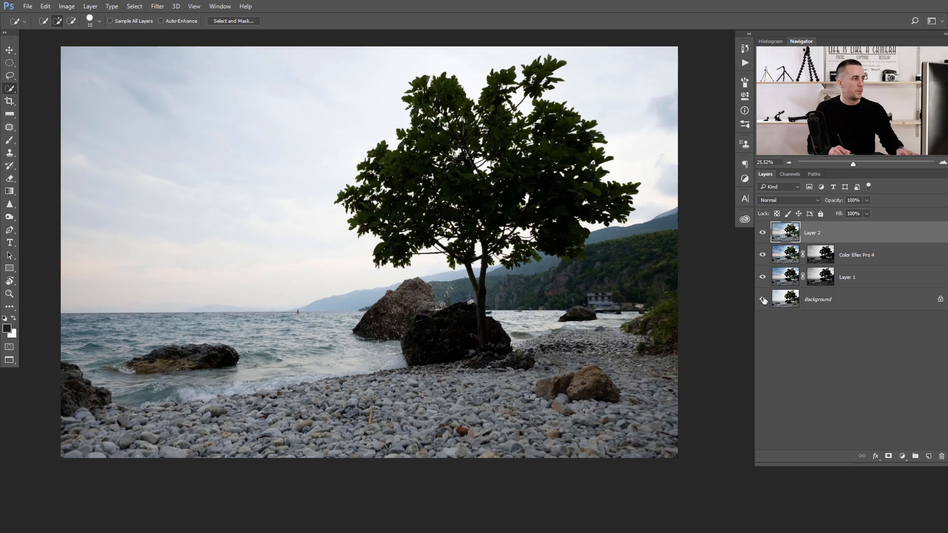
pyautogui.keyDown('alt'); pyautogui.click(763, 301); pyautogui.keyUp('alt')
pyautogui.keyDown('alt'); pyautogui.click(763, 301); pyautogui.keyUp('alt')
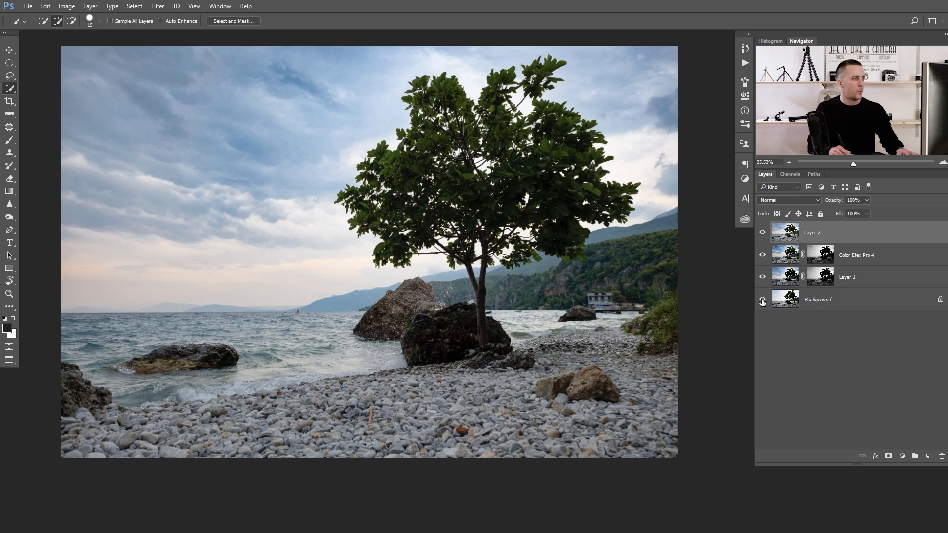